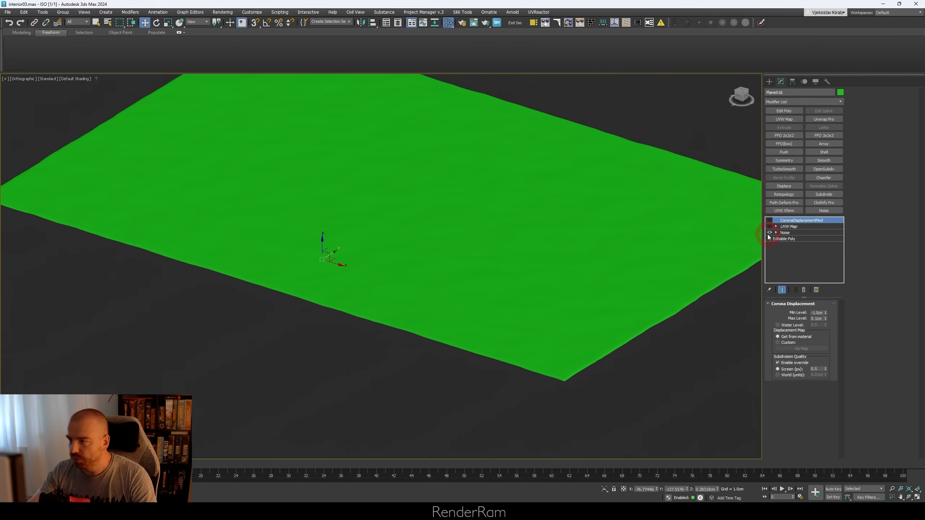
Step: Re-enable the rug's CoronaDisplacementMod and UVW Map modifiers, end its isolation, and bring its single-bitmap material into view
left_click(804, 246)
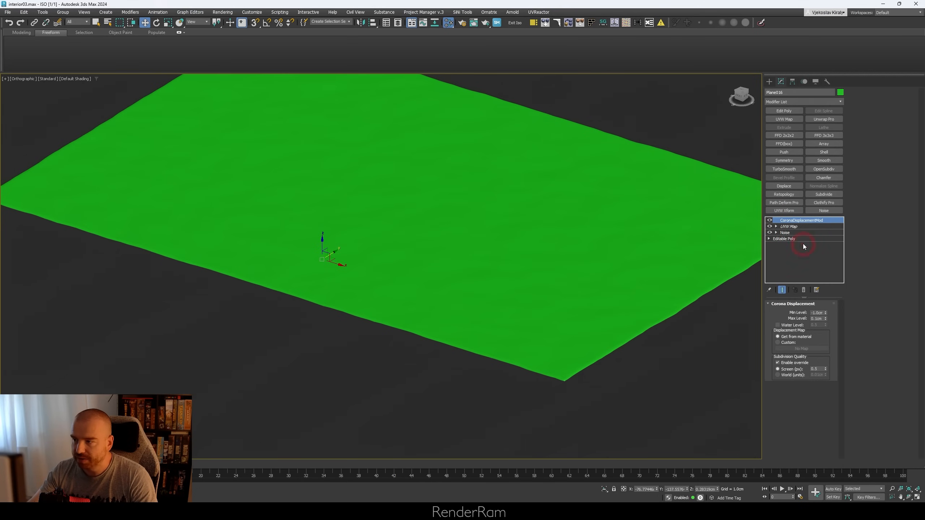
key("alt+q")
middle_click_drag(470, 236, 479, 256, "alt")
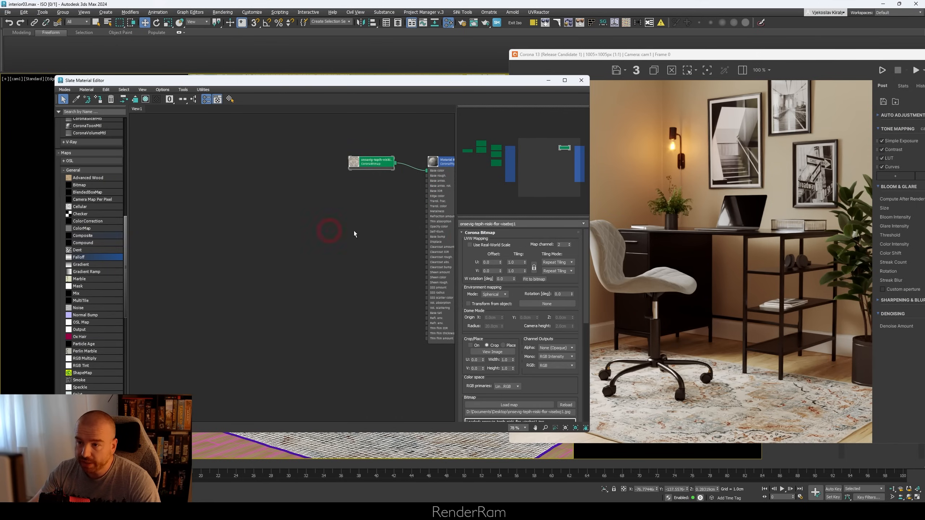
middle_click_drag(355, 233, 251, 233)
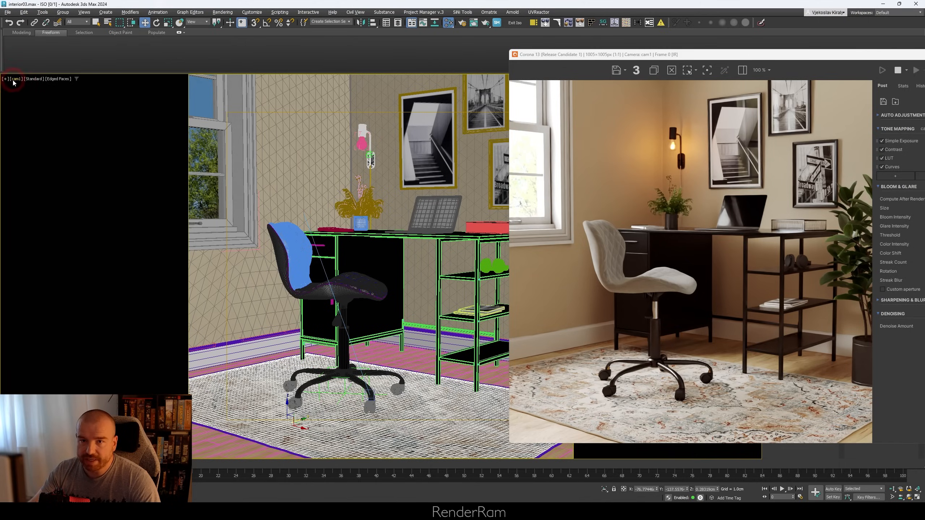
Step: Switch the viewport to camera cam002 and examine the rug pile close up in the interactive render
left_click(16, 79)
mouse_move(40, 86)
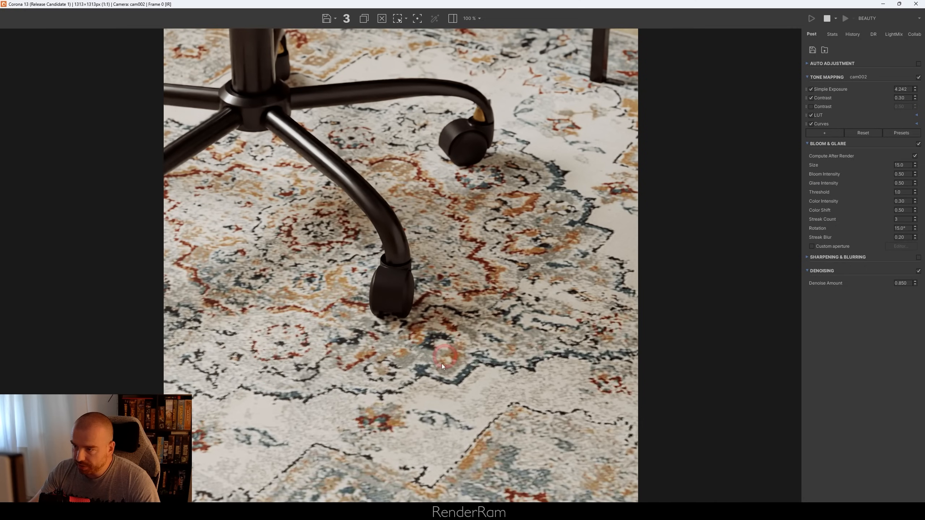
scroll(442, 363, "up", 2)
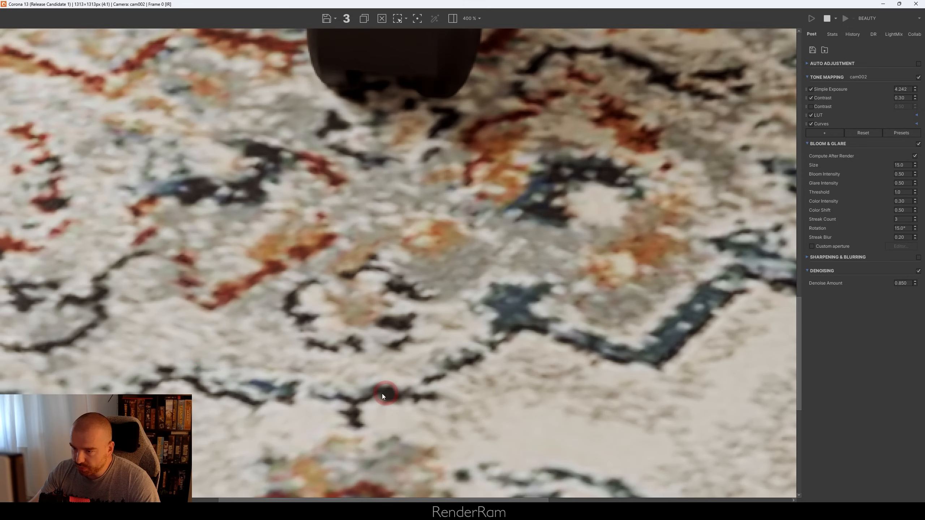
scroll(325, 358, "down", 2)
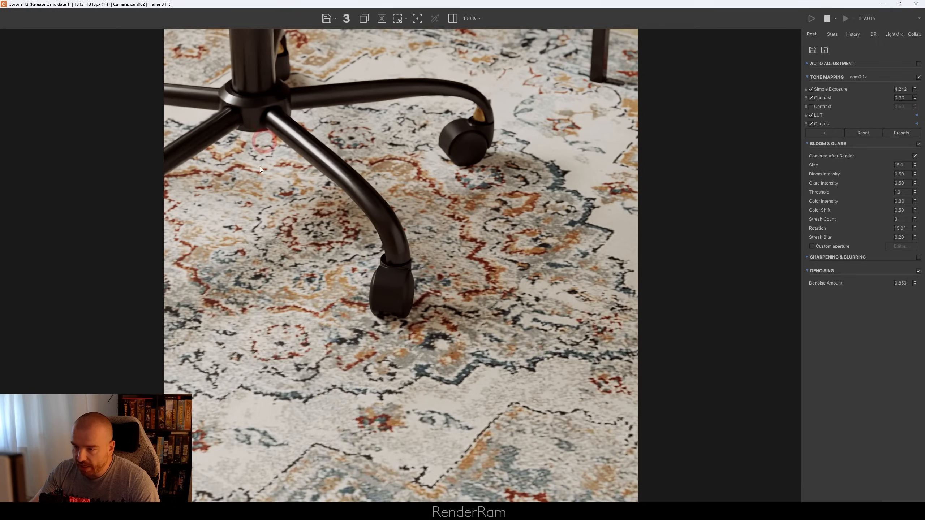
scroll(488, 377, "up", 1)
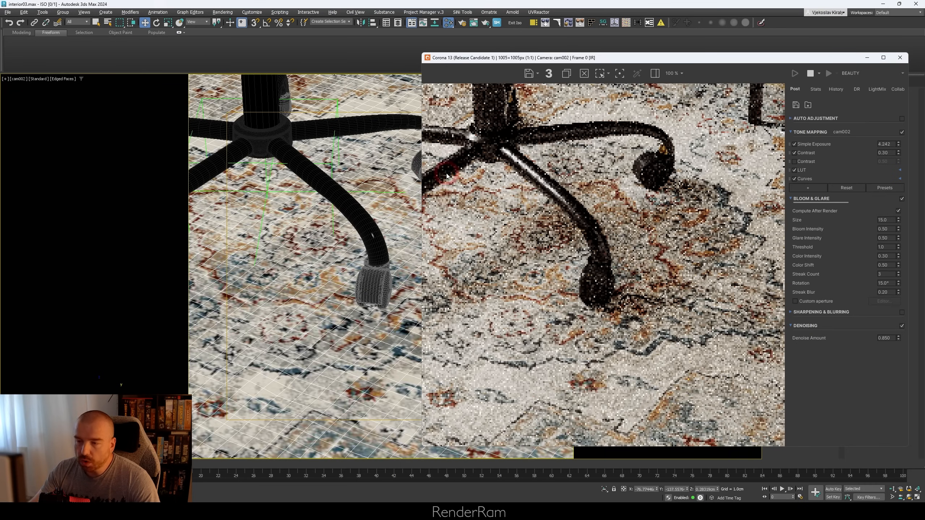
Step: Return the viewport to camera cam1
left_click(18, 79)
mouse_move(73, 87)
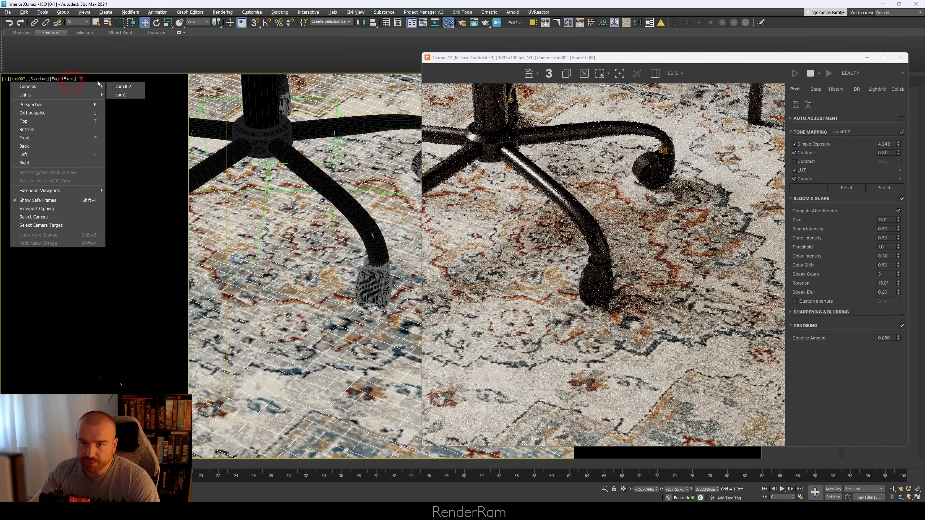
left_click(130, 96)
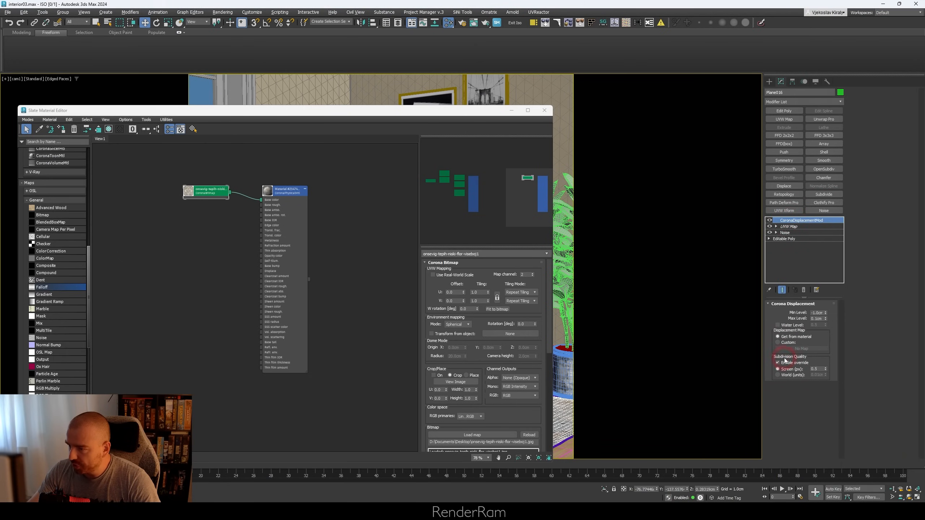
left_click(782, 370)
left_click(814, 369)
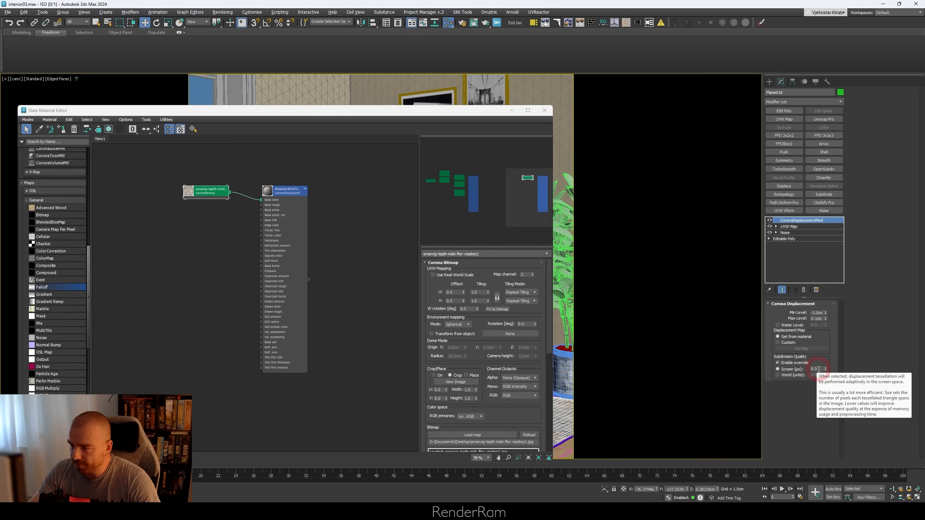
left_click(797, 371)
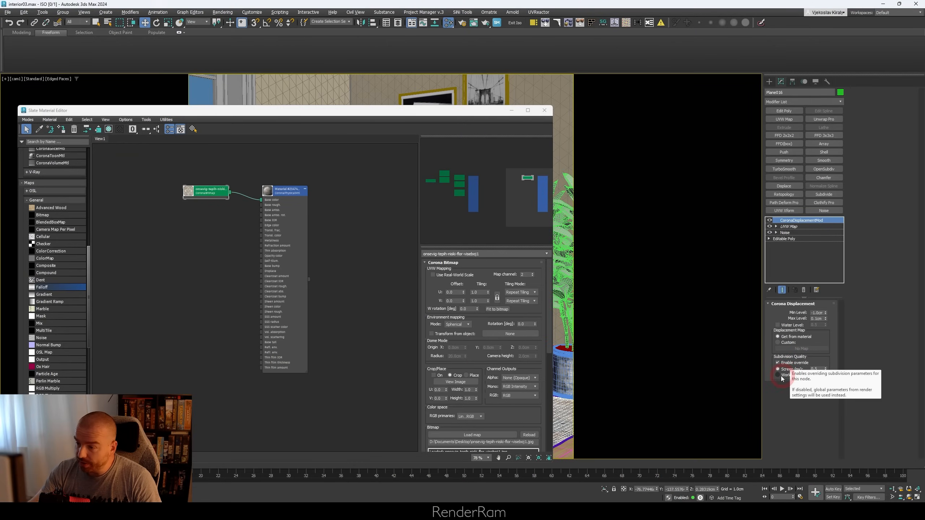
left_click(778, 376)
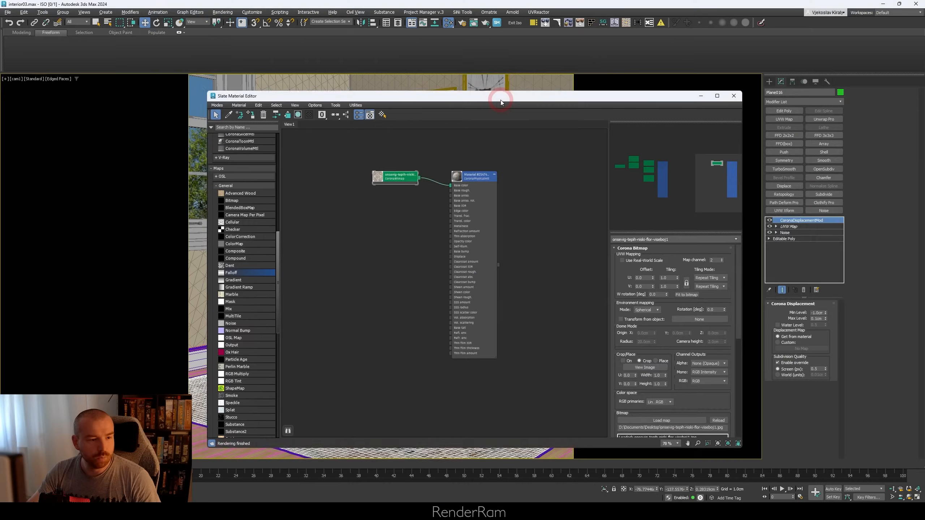
Step: Place the render window and the material editor side by side and frame a corner of the rug in the render
left_click_drag(495, 93, 698, 87)
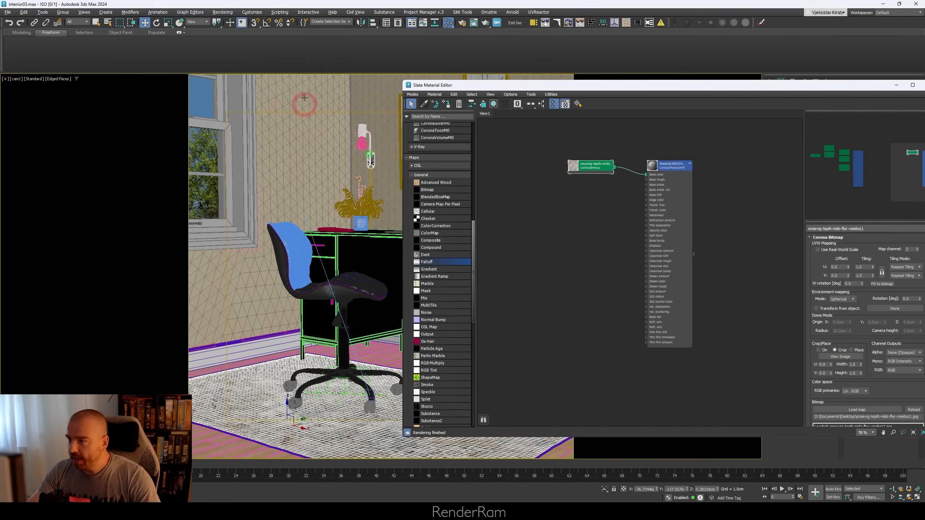
left_click_drag(924, 48, 246, 51)
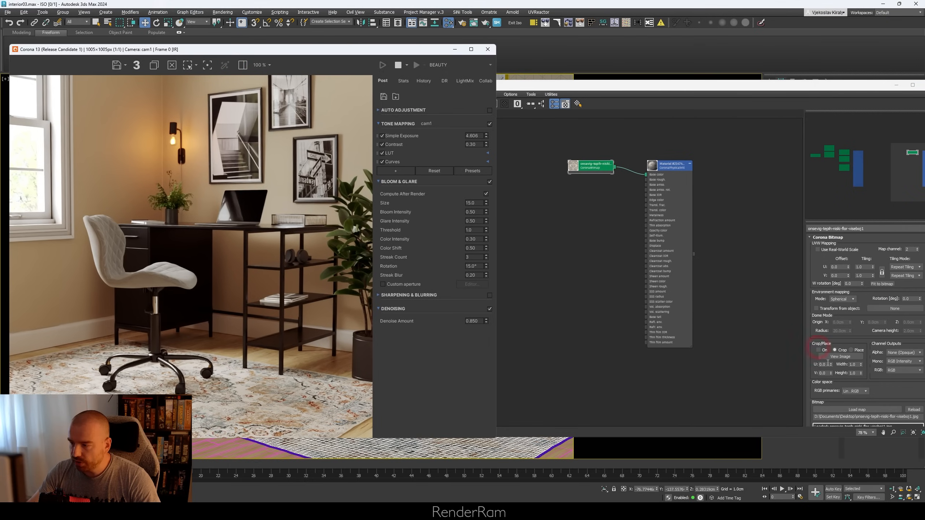
left_click_drag(901, 483, 901, 483)
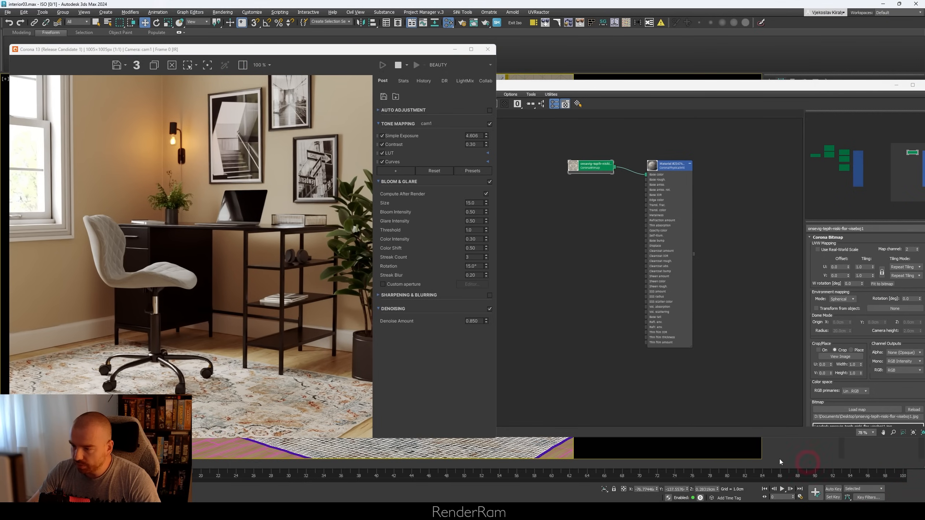
scroll(473, 446, "down", 5)
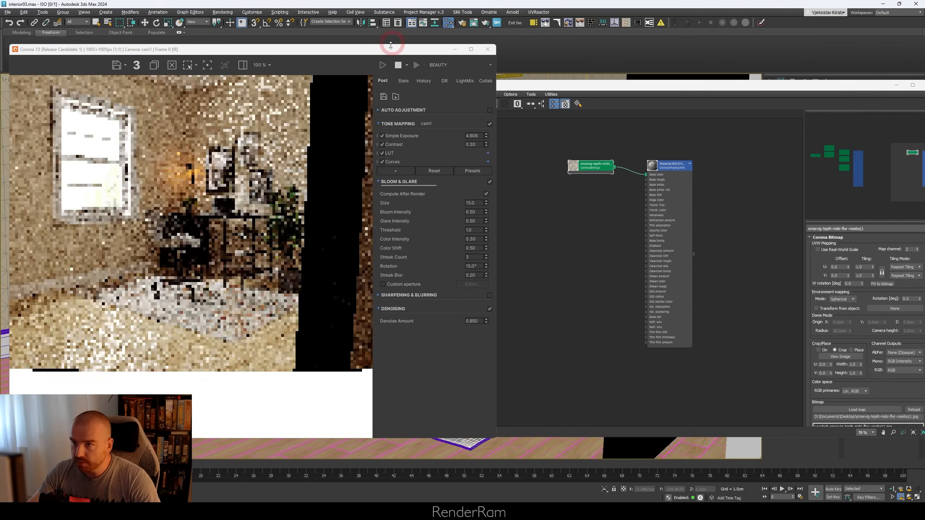
Step: Add a Cellular map to the rug material graph and connect it to the material's Base color in place of the bitmap
right_click(654, 227)
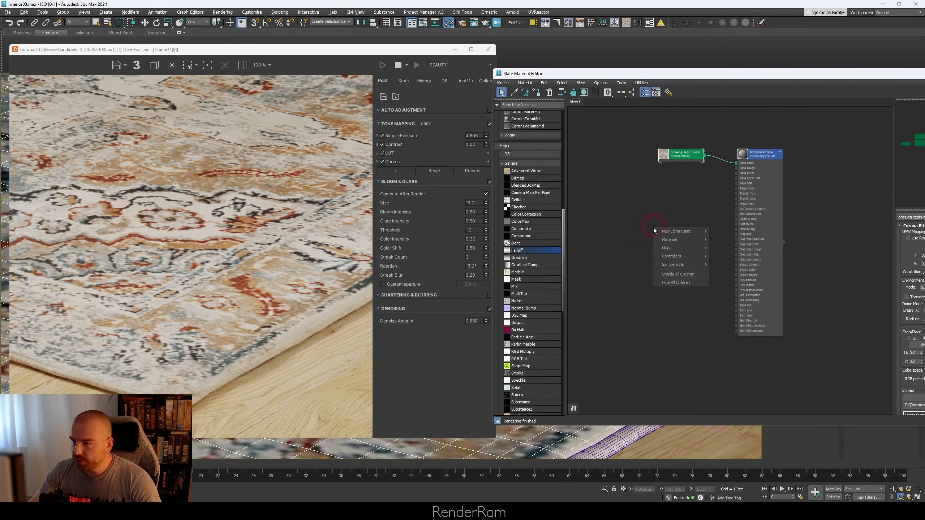
mouse_move(667, 248)
mouse_move(728, 260)
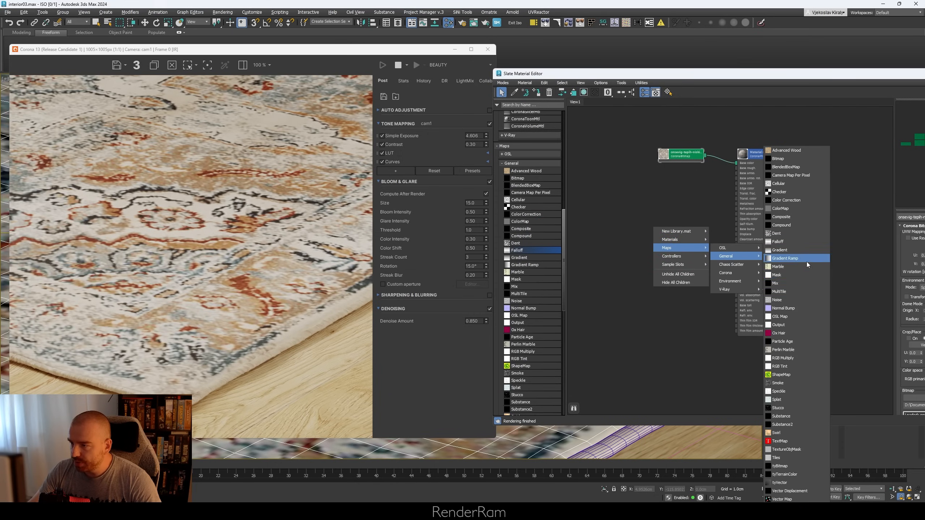
left_click(779, 184)
scroll(702, 242, "up", 3)
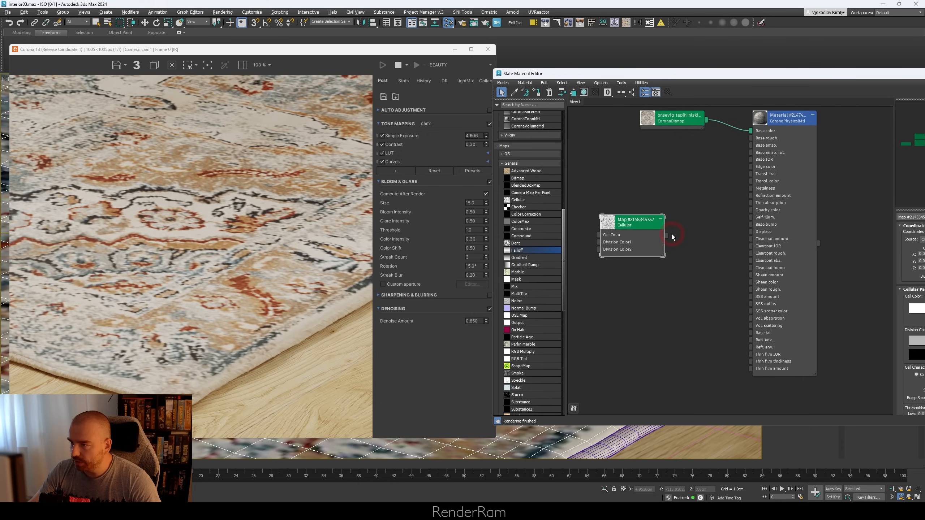
left_click_drag(666, 235, 752, 231)
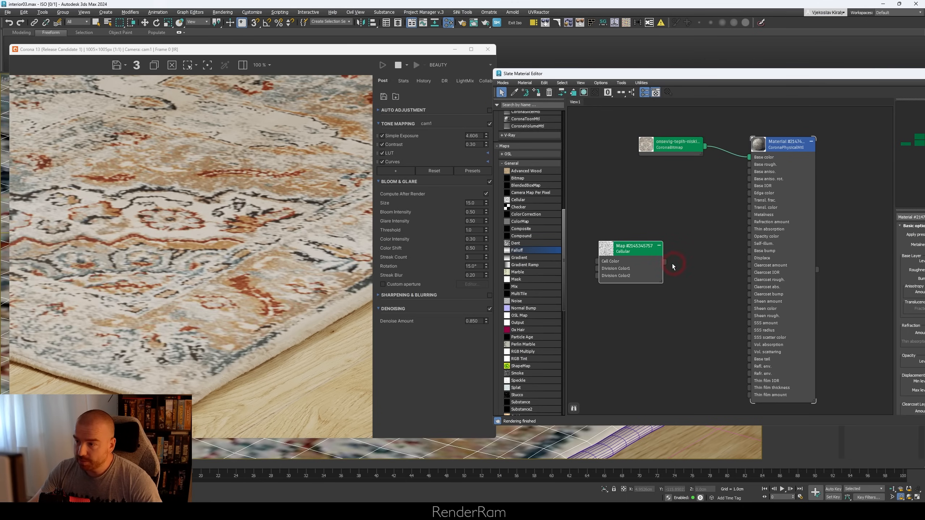
left_click_drag(746, 164, 749, 157)
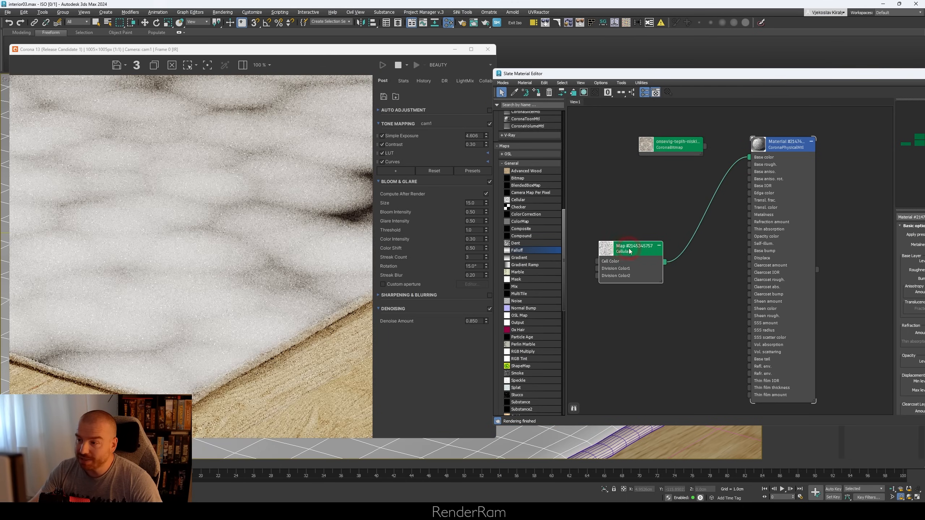
Step: Reposition the Cellular node and resize the material editor so the render, node graph and parameters fit side by side
left_click_drag(623, 248, 647, 231)
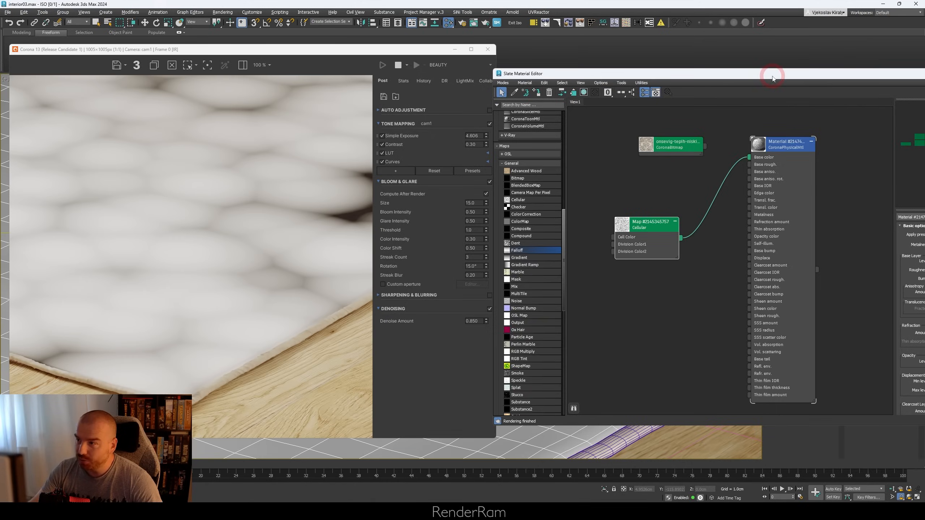
left_click_drag(775, 76, 644, 84)
middle_click_drag(582, 204, 644, 205)
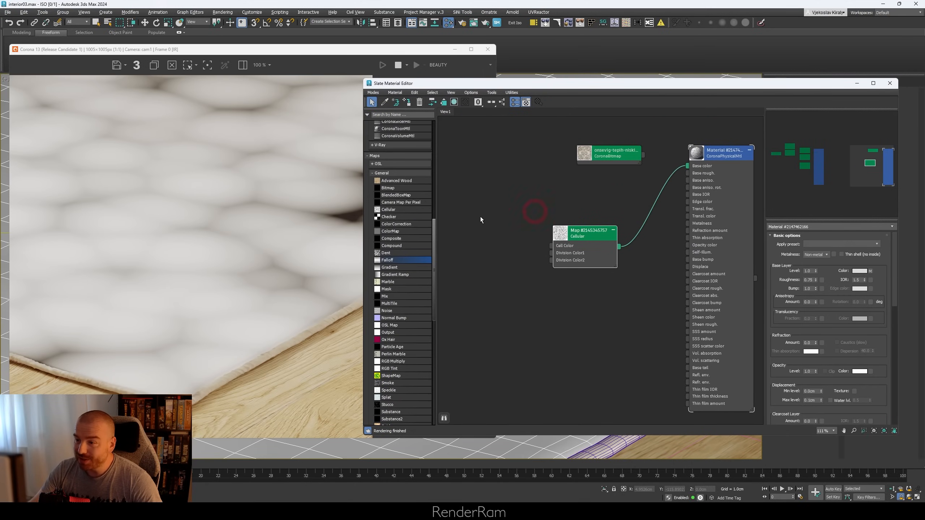
left_click_drag(362, 215, 479, 215)
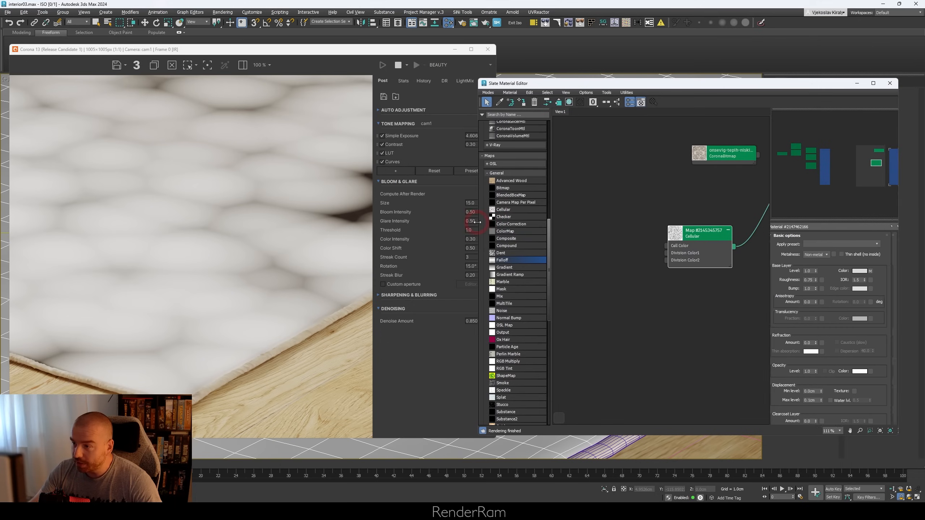
middle_click_drag(698, 262, 585, 259)
scroll(652, 259, "down", 1)
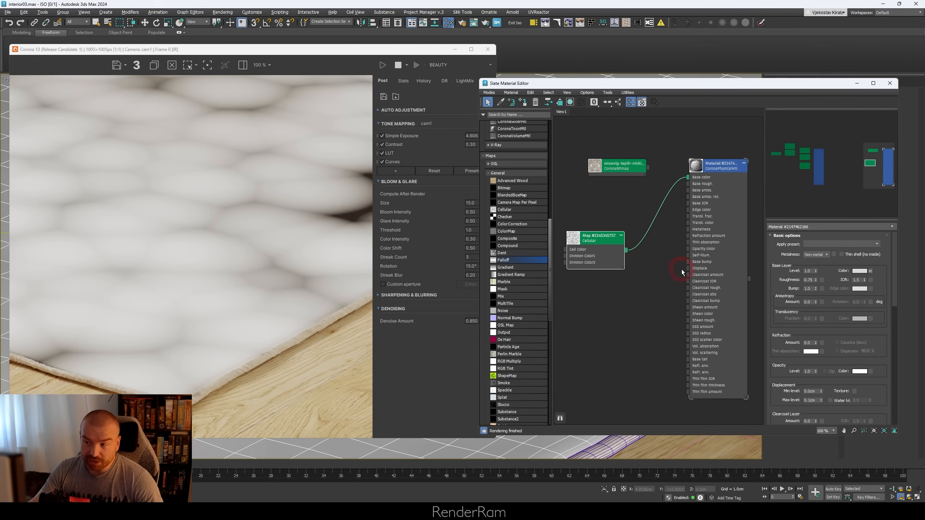
Step: Set the Cellular map's Blur to 0.01
double_click(597, 240)
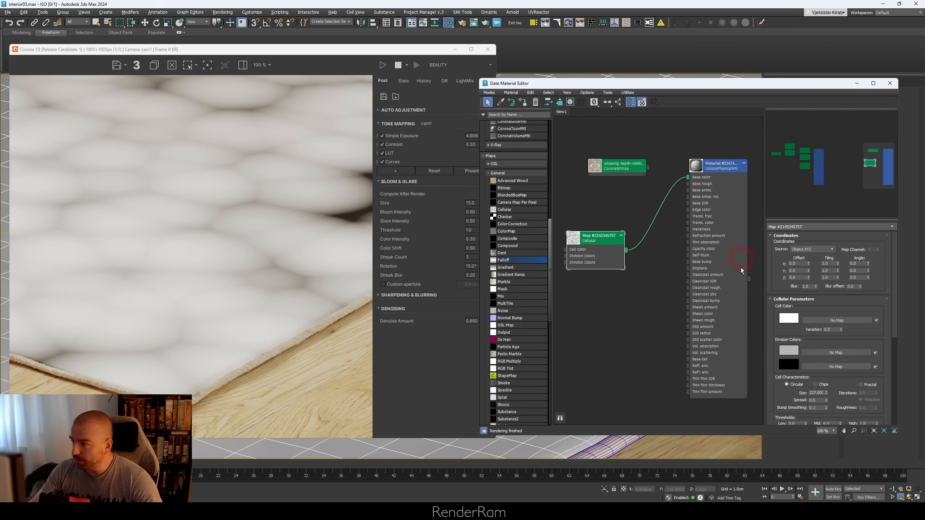
left_click(815, 287)
type("0.01")
key("Return")
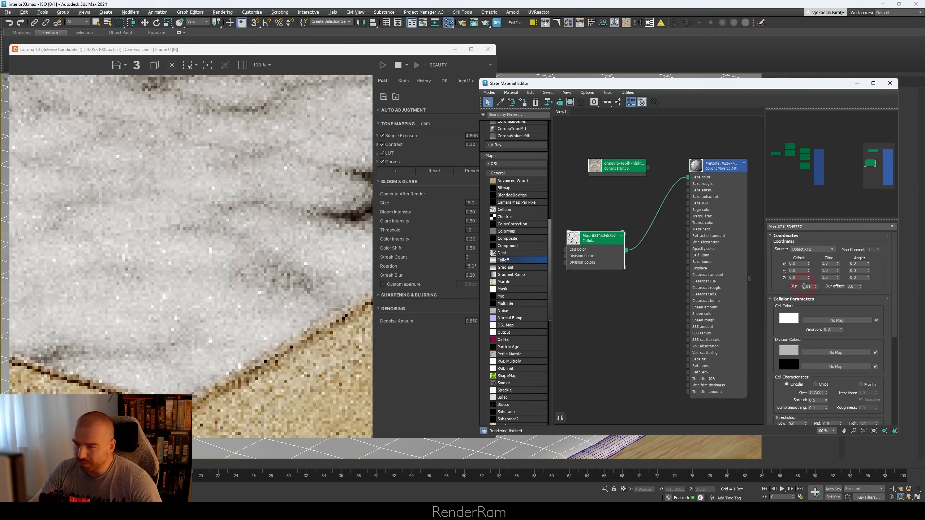
left_click(803, 288)
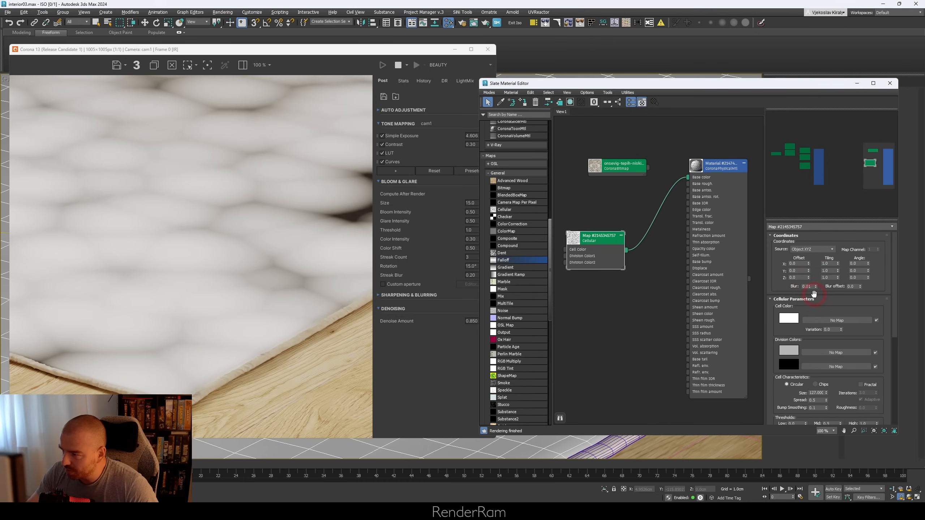
Step: Reduce the Cellular map's cell Size in stages, starting at 20 and ending at 1.0, and check the speckle in the render
left_click_drag(788, 397, 785, 368)
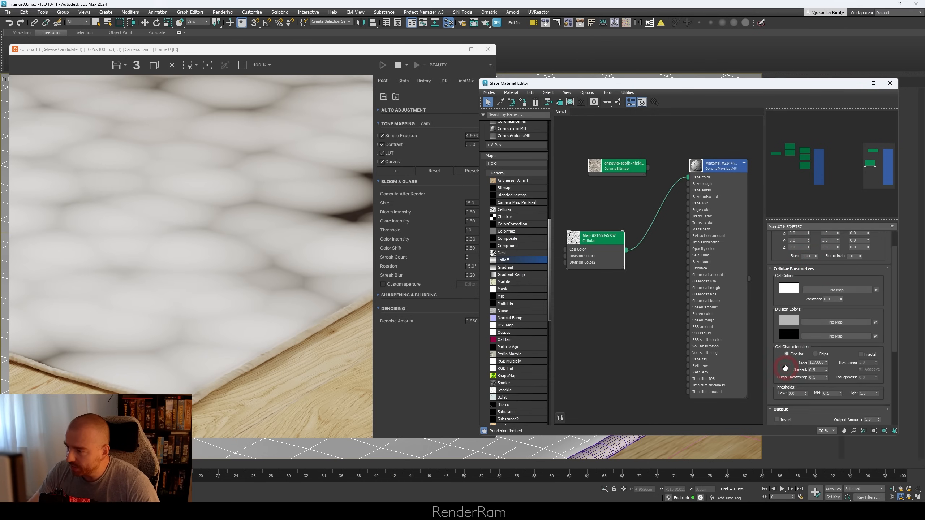
left_click(815, 363)
type("20")
key("Return")
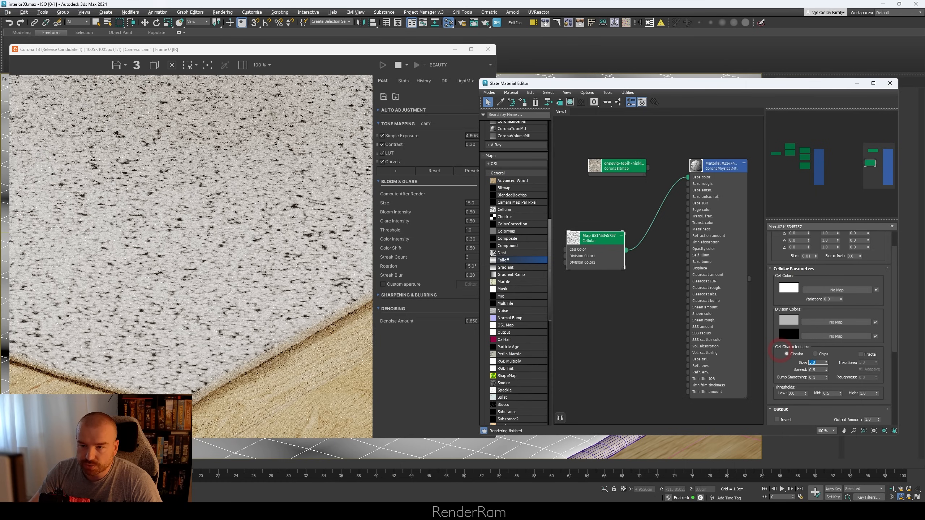
type("1")
key("Return")
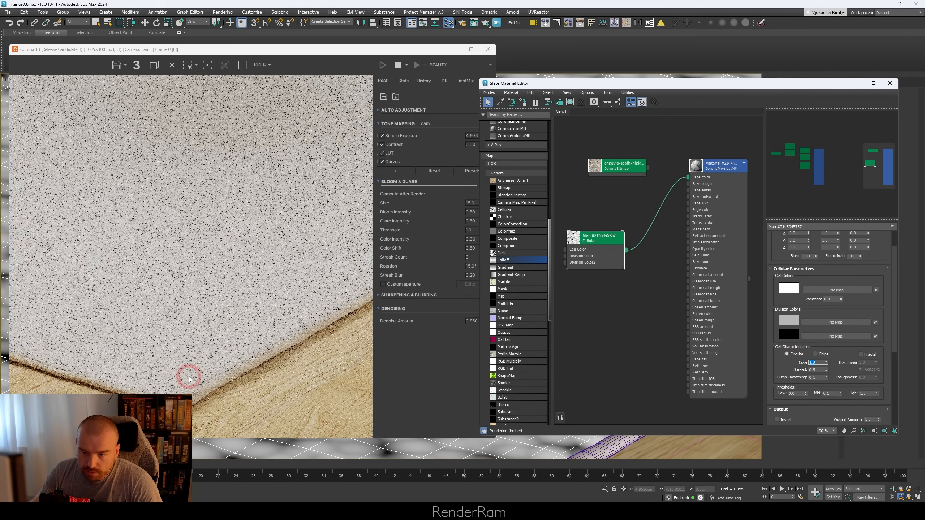
scroll(189, 379, "up", 2)
scroll(189, 379, "down", 2)
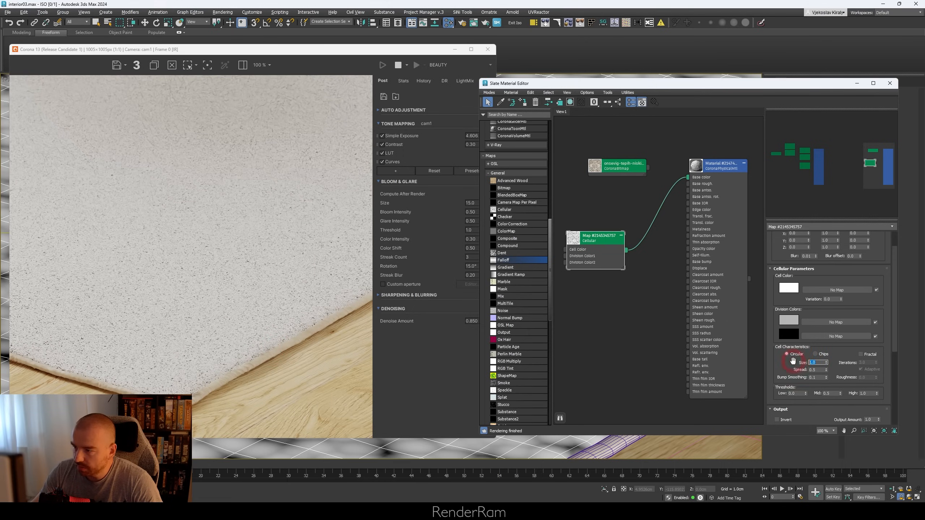
Step: Switch to the browser, examine the pile in the enlarged corner photo on IKEA's ONSEVIG rug page, and return to 3ds Max
key("alt+Tab")
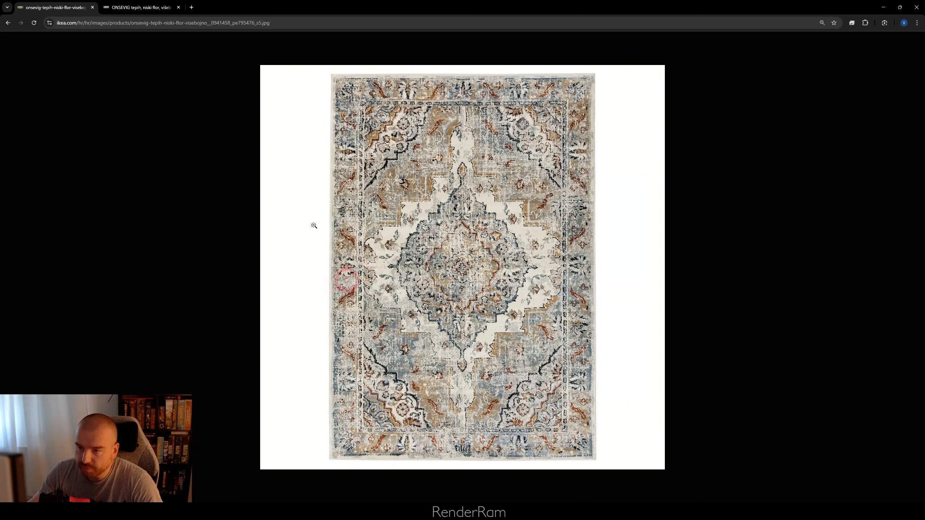
left_click(153, 8)
left_click(222, 278)
left_click(231, 239)
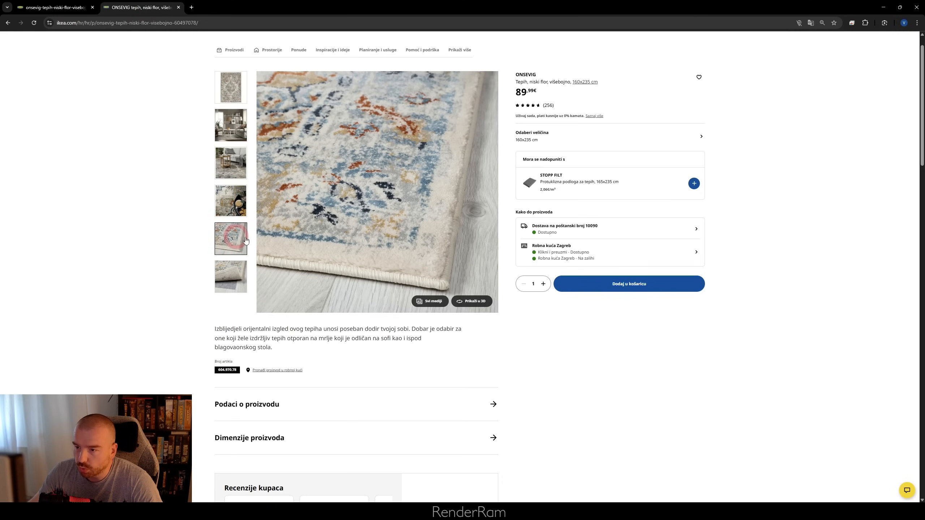
left_click(396, 253)
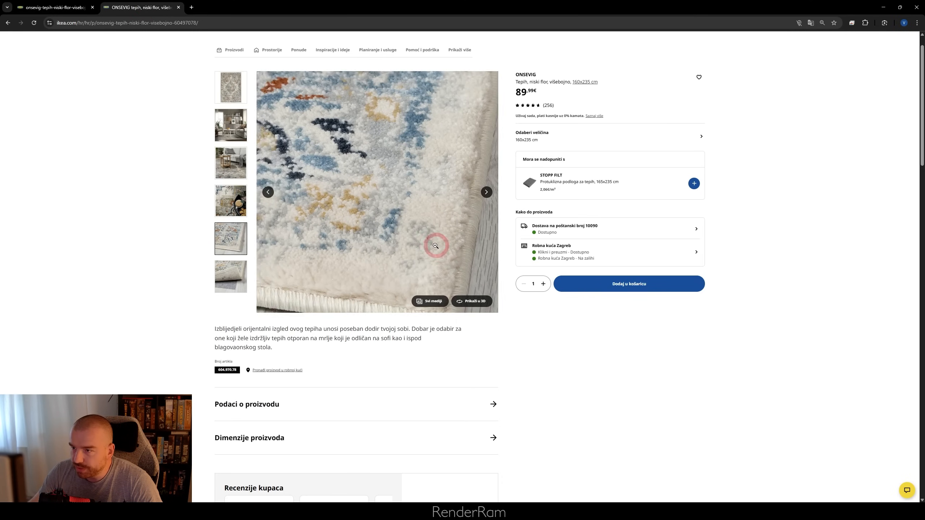
key("alt+Tab")
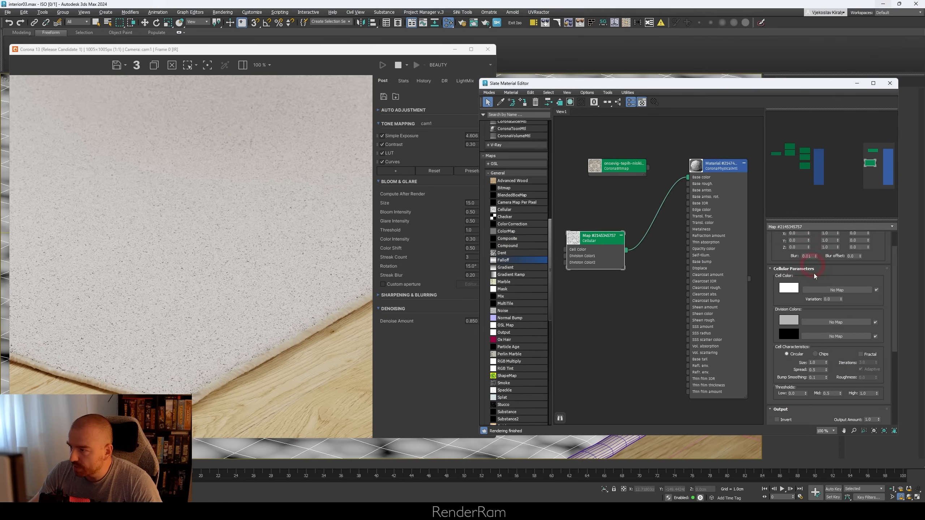
Step: Set the Cellular map's Size to 2.0 and enlarge the preview on its node
type("2")
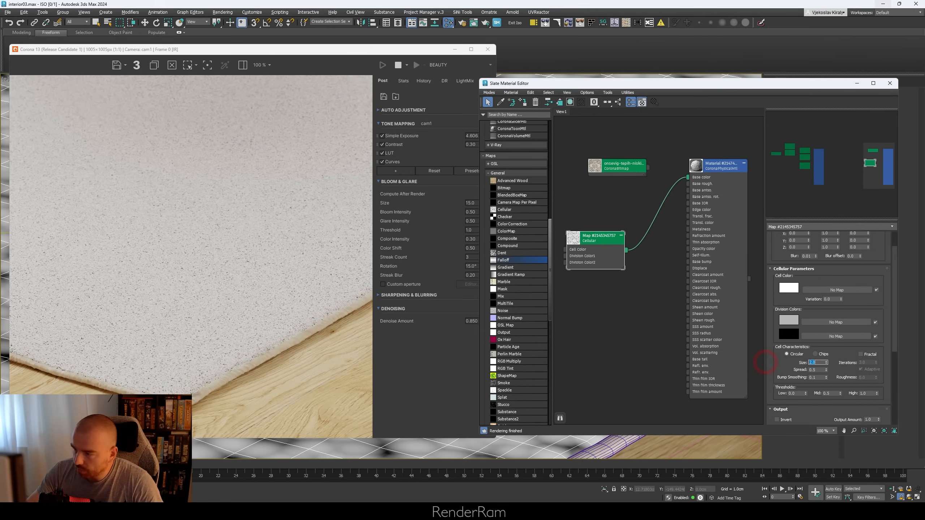
key("Return")
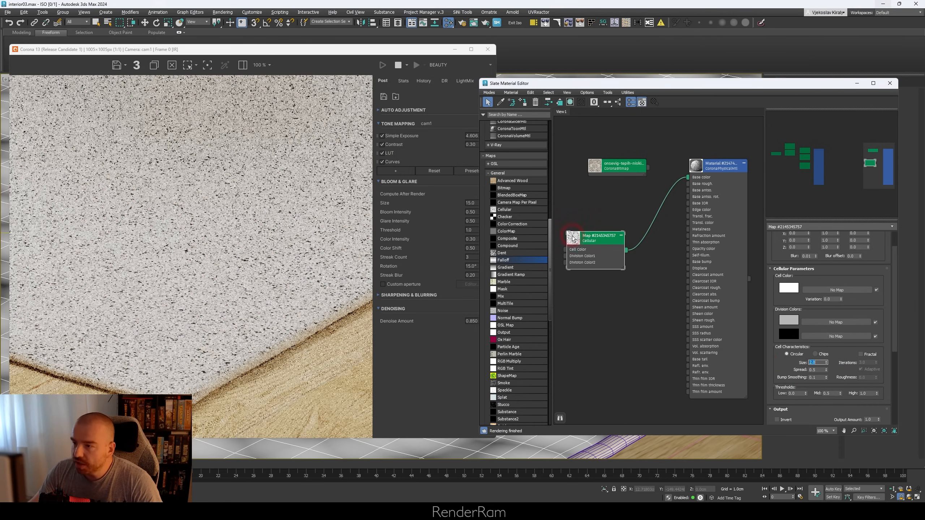
double_click(573, 238)
Step: Compare the dark speckles on the rendered rug with the pattern in the Cellular node's enlarged preview
left_click(182, 331)
left_click(57, 296)
left_click(183, 262)
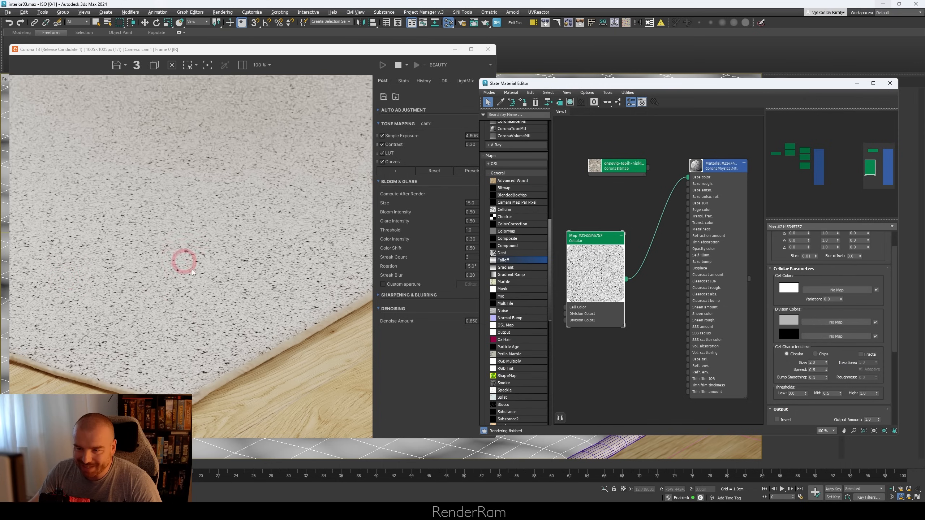
left_click(241, 299)
left_click(205, 295)
left_click(286, 276)
left_click(88, 274)
scroll(580, 303, "up", 5)
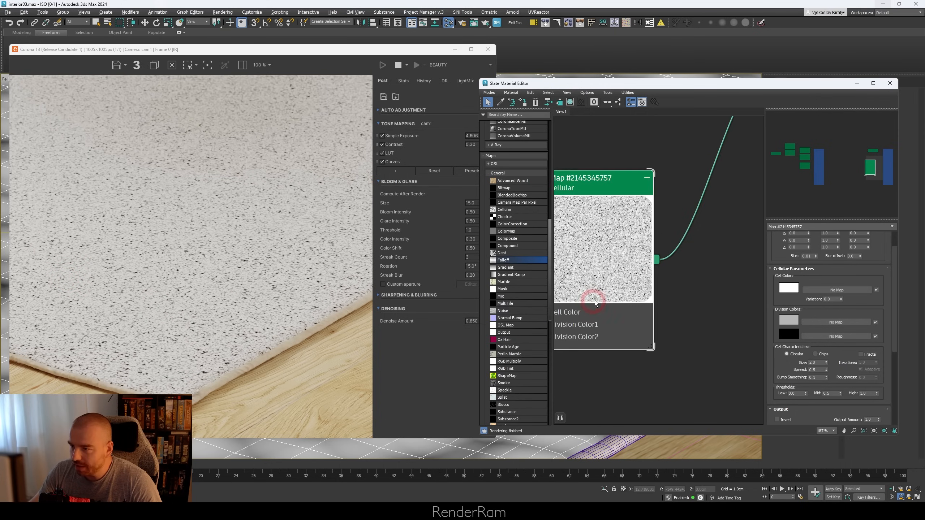
left_click(606, 268)
left_click(669, 248)
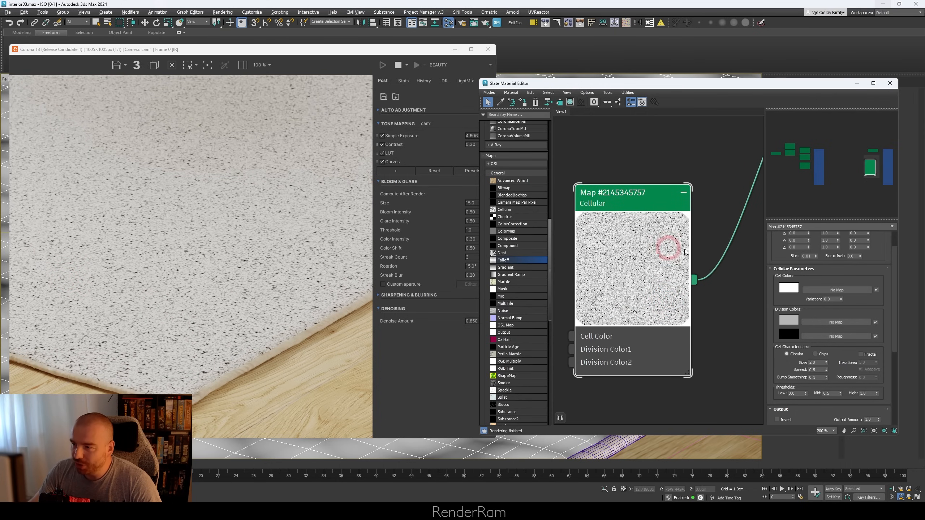
left_click(652, 272)
Step: Set the Cellular map's Size to 1000 to examine individual cells in the node preview
left_click(820, 309)
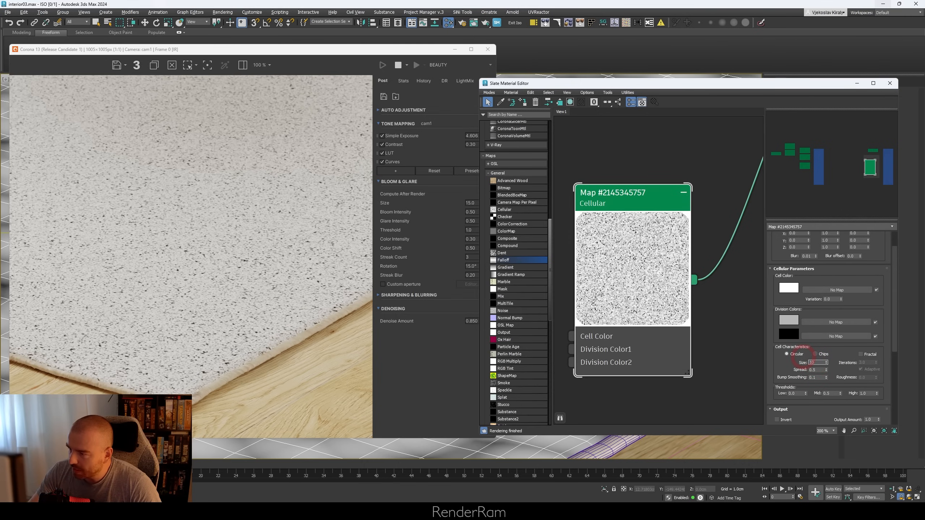
type("1000")
key("Return")
left_click(661, 280)
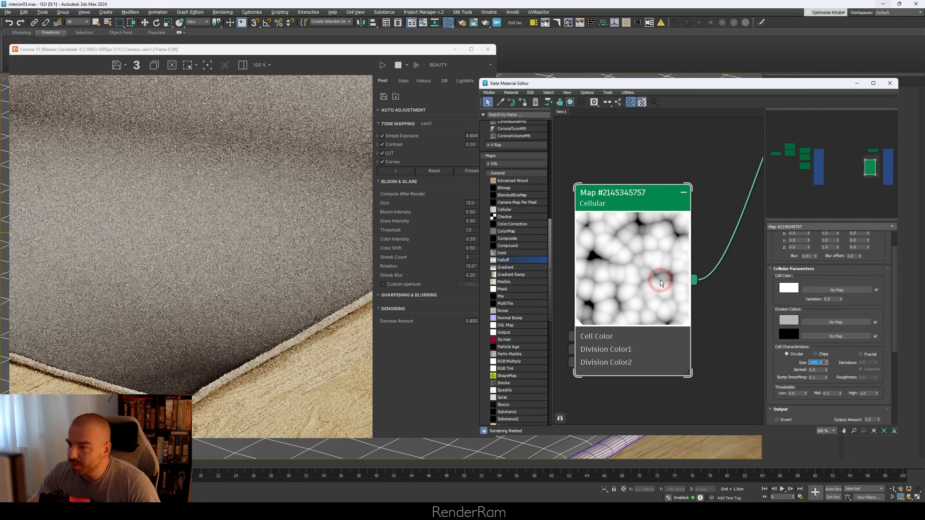
left_click(641, 102)
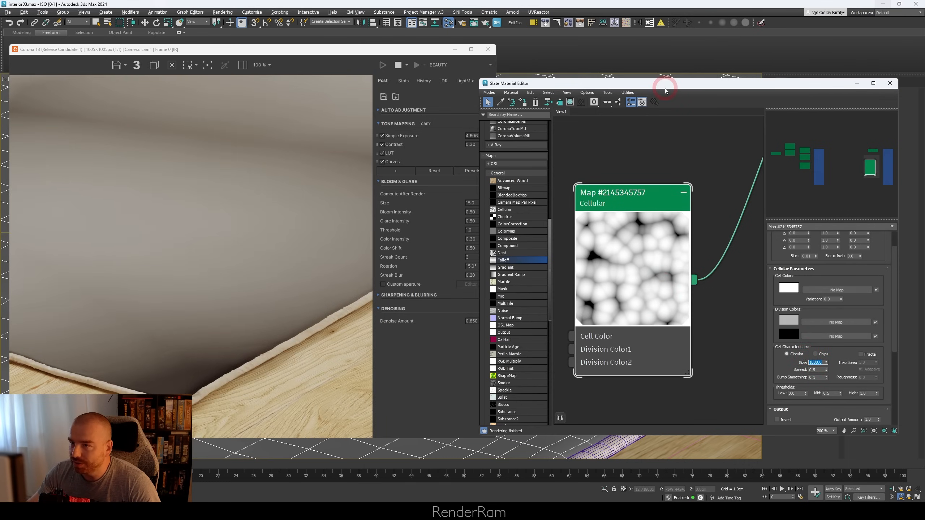
Step: Raise the Cellular map's Spread to 0.8 and enable its Fractal option
left_click_drag(665, 88, 420, 72)
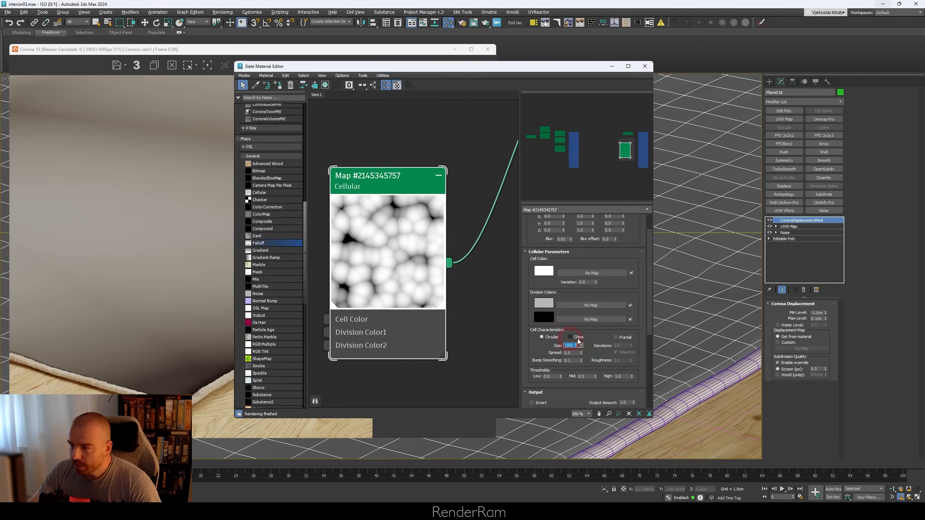
left_click_drag(581, 353, 581, 346)
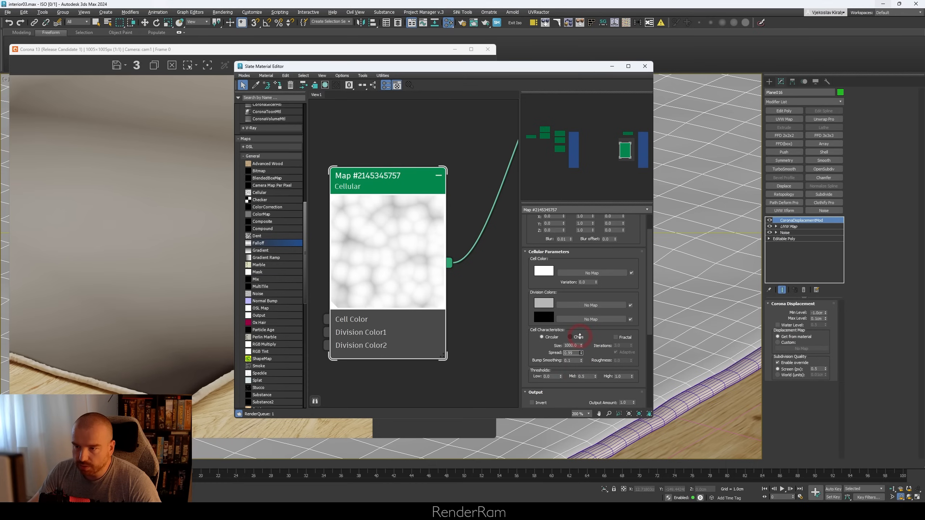
left_click_drag(580, 368, 579, 348)
right_click(579, 349)
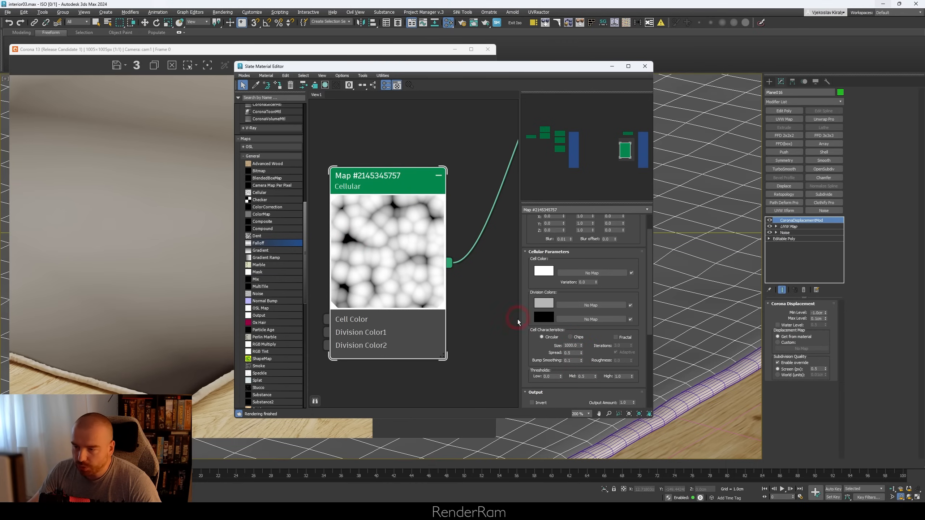
left_click_drag(582, 355, 581, 341)
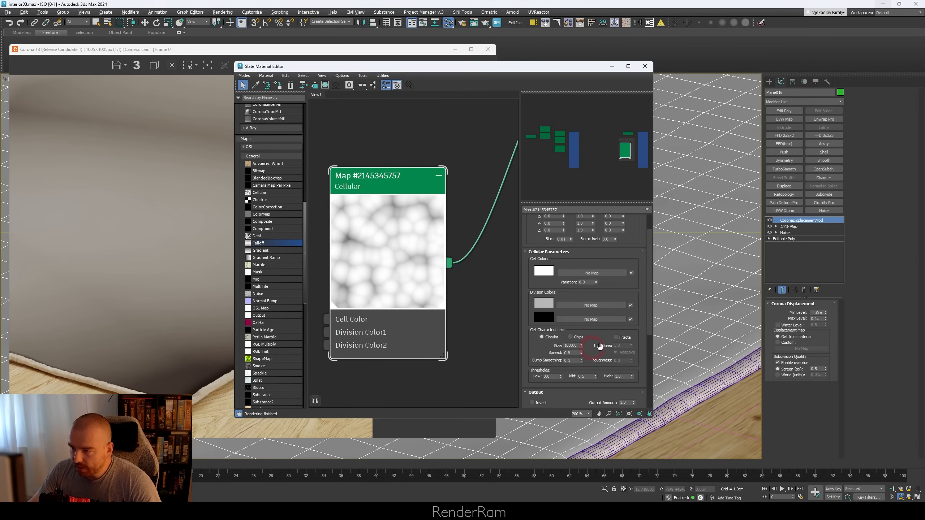
left_click(621, 339)
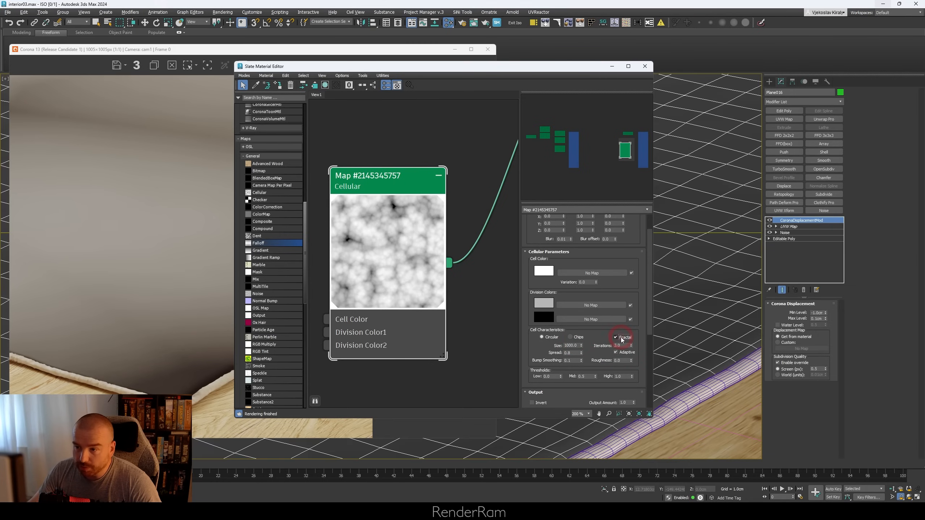
left_click(365, 254)
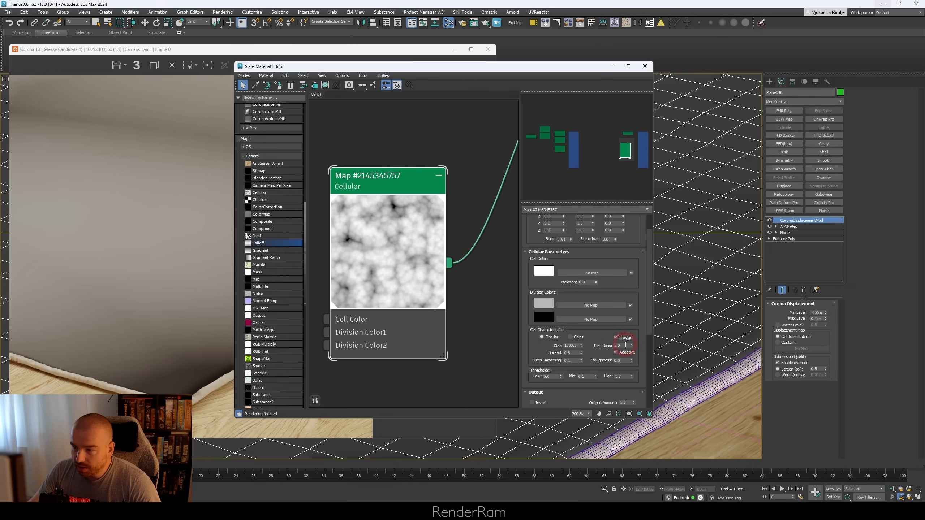
Step: Check the cell settings of the Cellular map in the existing rug material, then reopen the new Cellular map's parameters
left_click_drag(625, 148, 557, 147)
left_click(395, 210)
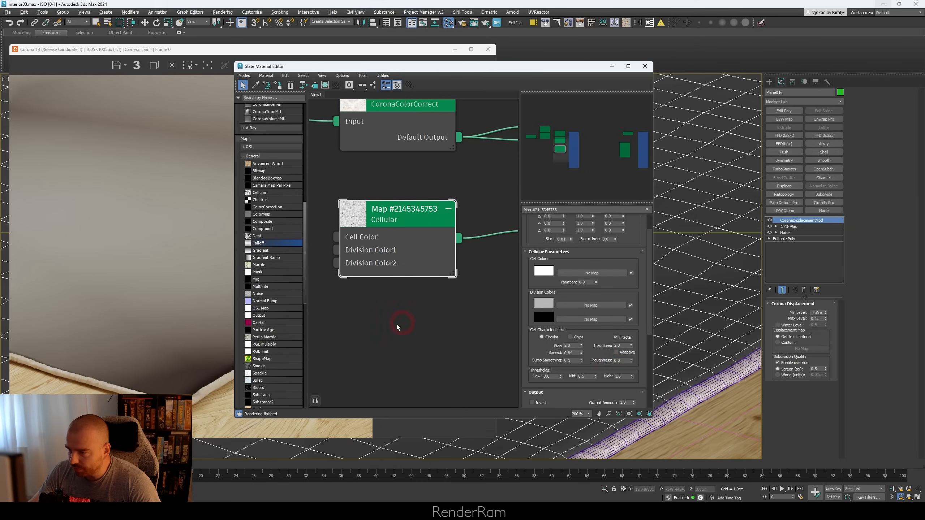
scroll(397, 324, "down", 3)
middle_click_drag(354, 292, 58, 236)
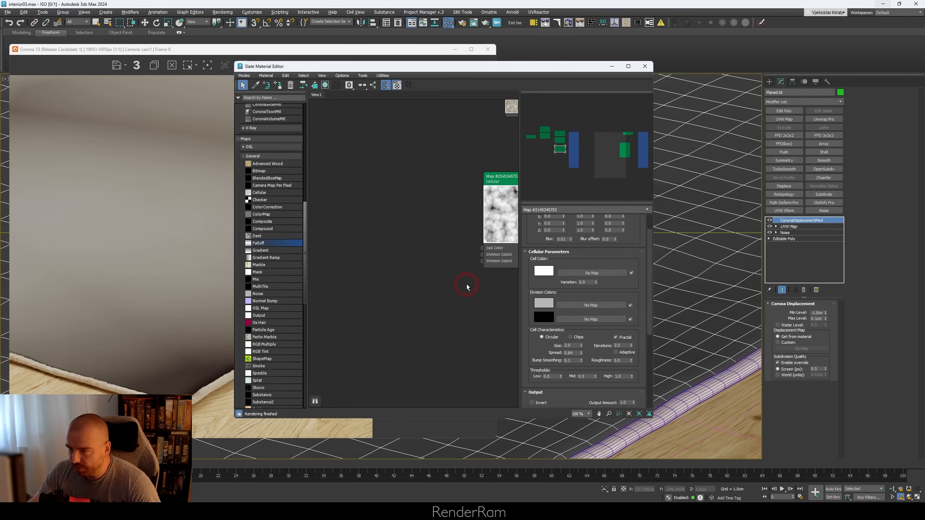
middle_click_drag(467, 285, 344, 312)
scroll(390, 254, "up", 3)
double_click(406, 176)
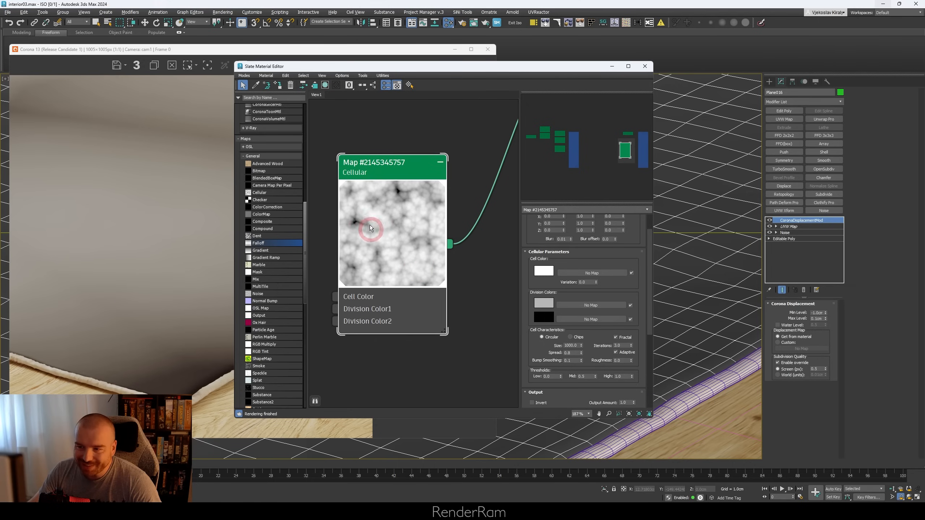
Step: Set the new Cellular map's fractal Iterations to 2.0
double_click(623, 346)
type("2")
key("Return")
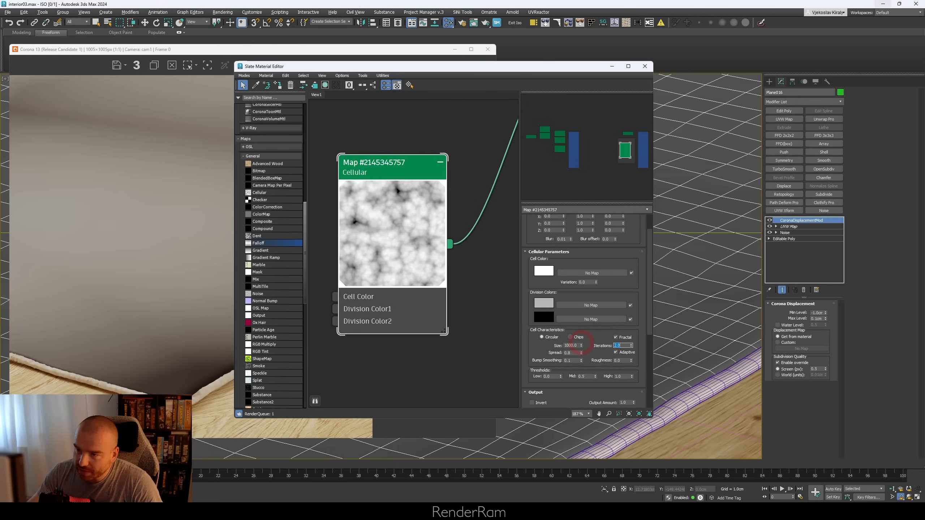
scroll(387, 255, "up", 1)
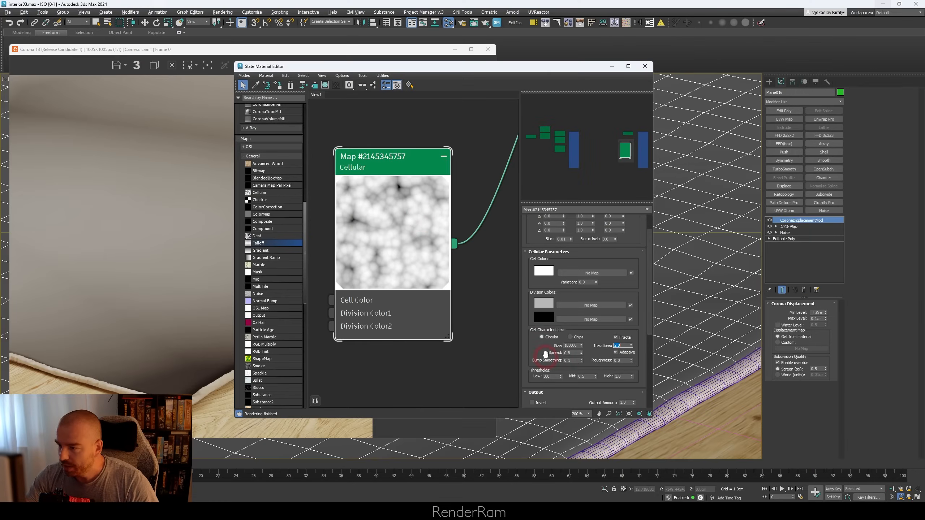
left_click(600, 348)
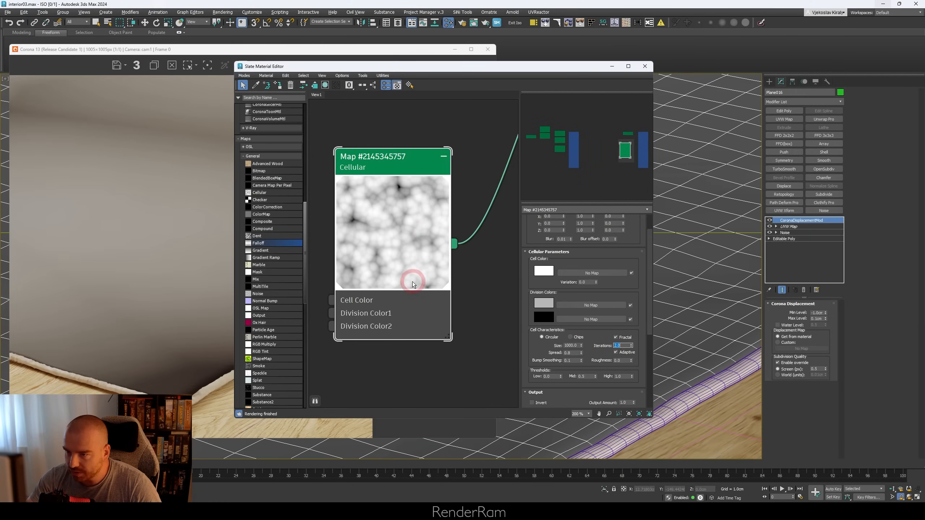
Step: Connect the ONSEVIG rug bitmap to the material's Base color in place of the Cellular map
middle_click_drag(456, 273, 477, 332)
scroll(487, 343, "down", 3)
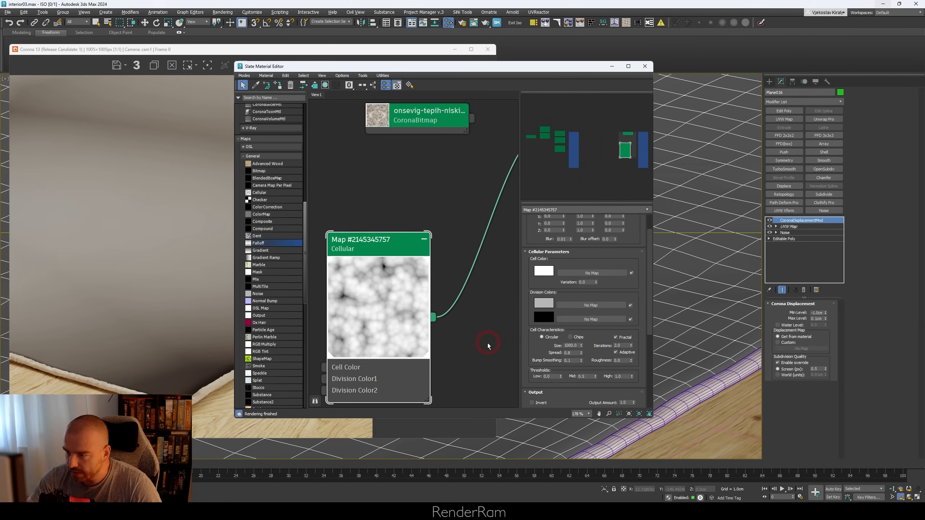
scroll(531, 345, "up", 1)
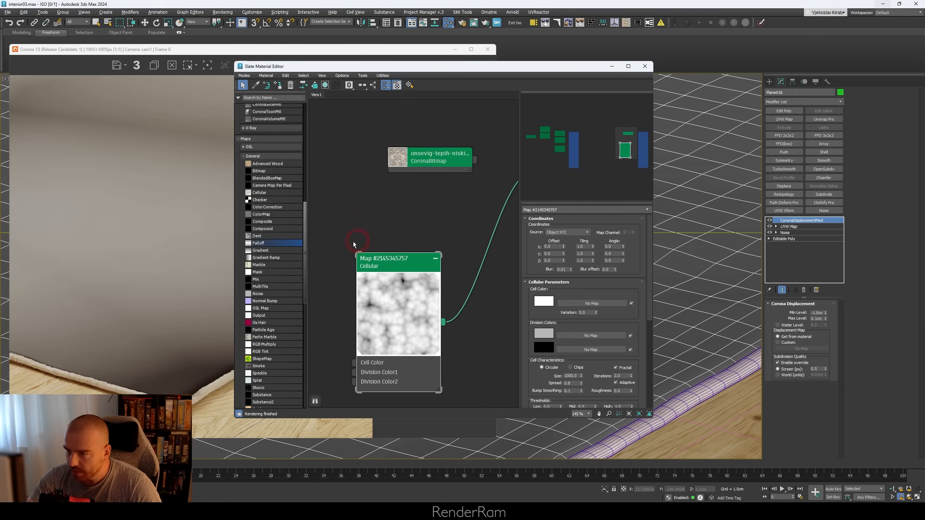
scroll(353, 244, "down", 3)
middle_click_drag(409, 207, 393, 182)
left_click_drag(418, 194, 429, 187)
left_click(367, 180)
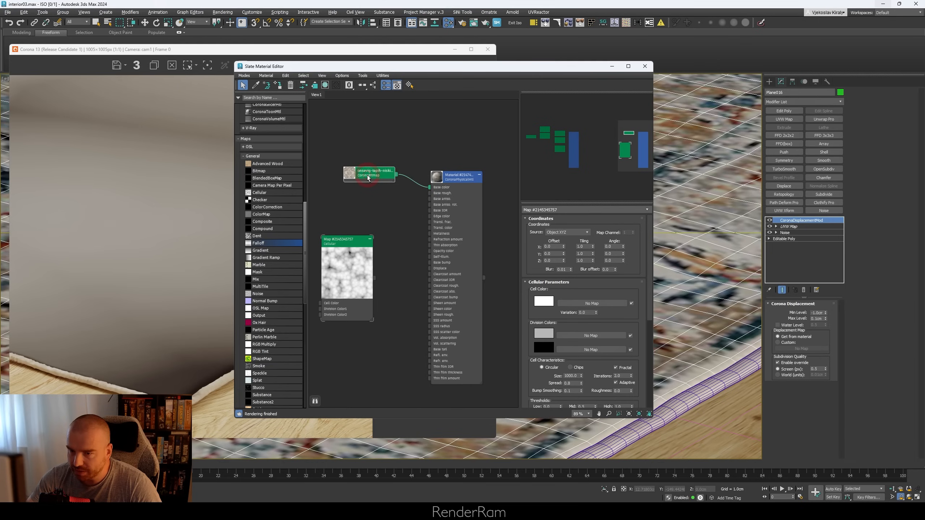
Step: Start the interactive render and connect the Cellular map to the material's Displace input
left_click_drag(345, 67, 484, 156)
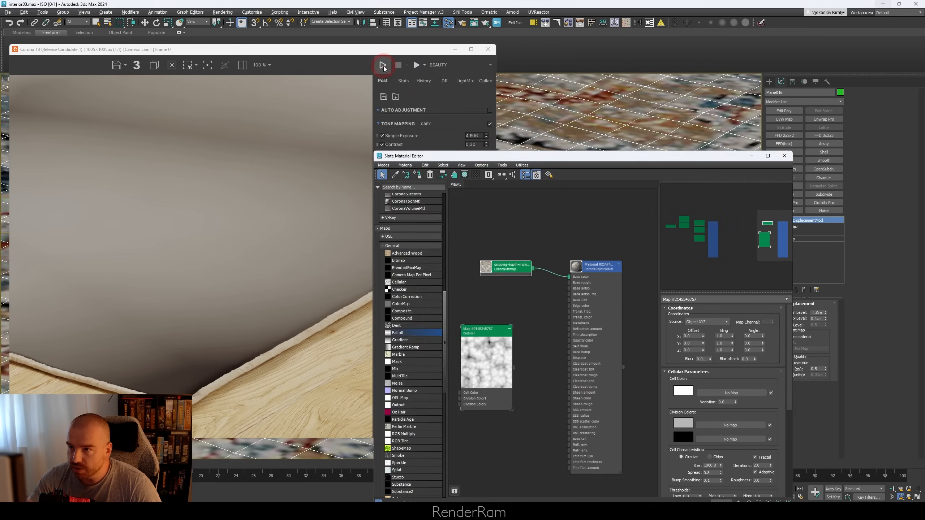
left_click(382, 66)
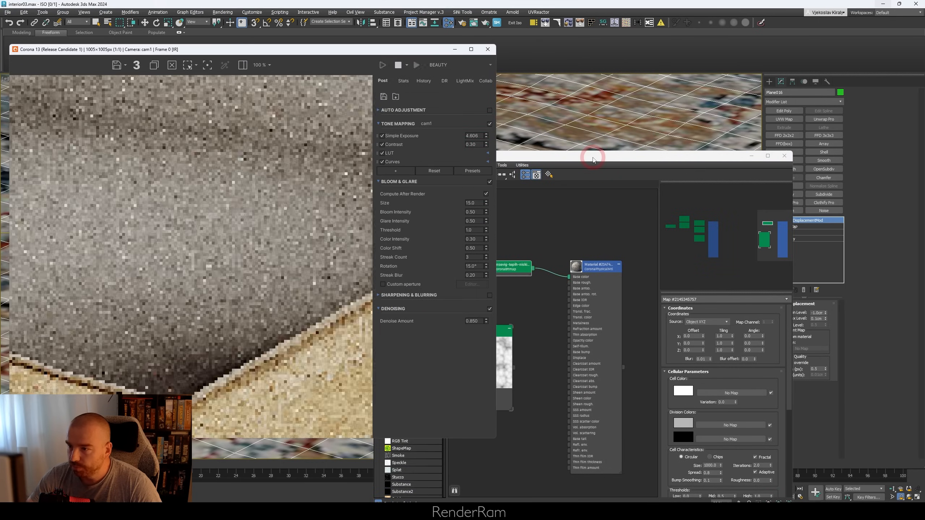
left_click_drag(593, 160, 492, 79)
left_click_drag(413, 287, 474, 278)
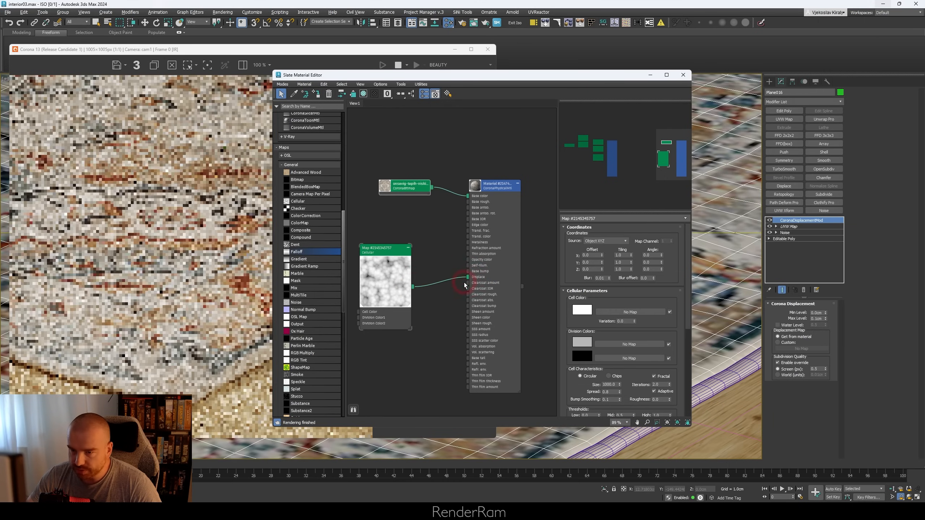
left_click_drag(434, 78, 482, 104)
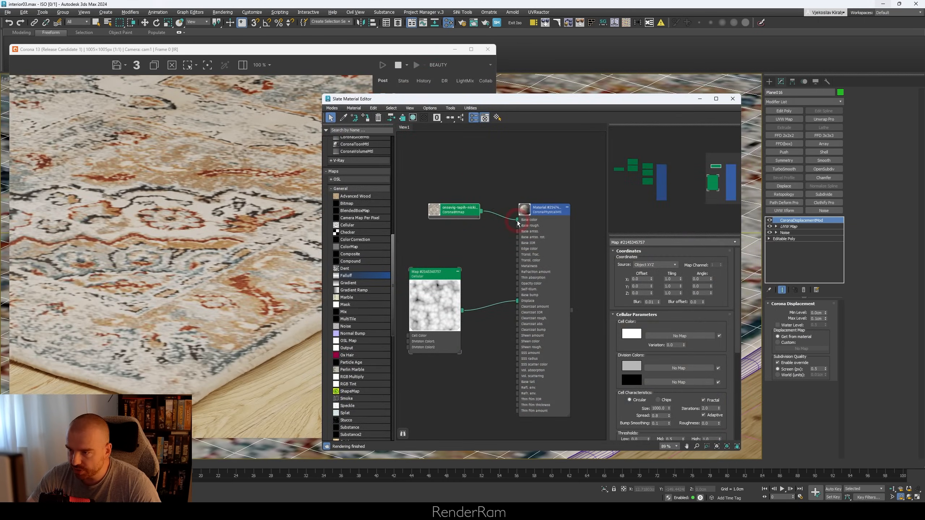
Step: Disconnect the rug bitmap from the material's Base color to judge the displacement alone in the render
left_click_drag(518, 220, 505, 217)
scroll(171, 320, "up", 2)
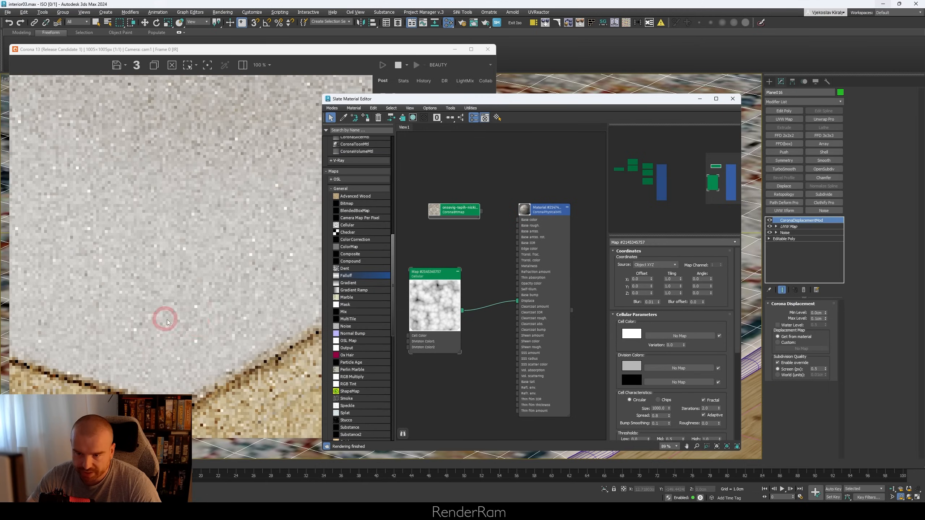
scroll(178, 390, "down", 1)
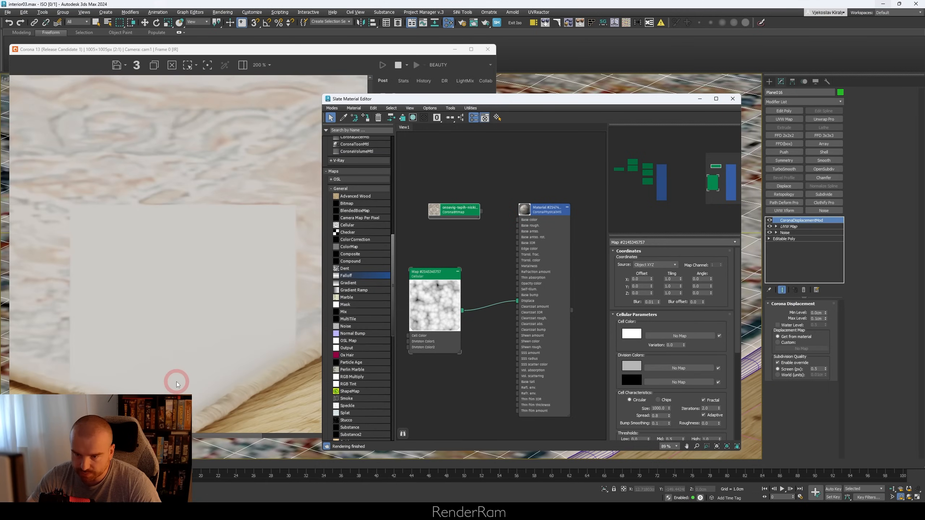
Step: Set the Size of the Cellular map driving the displacement to 2.0 and uncover the rug corner in the render
left_click(439, 278)
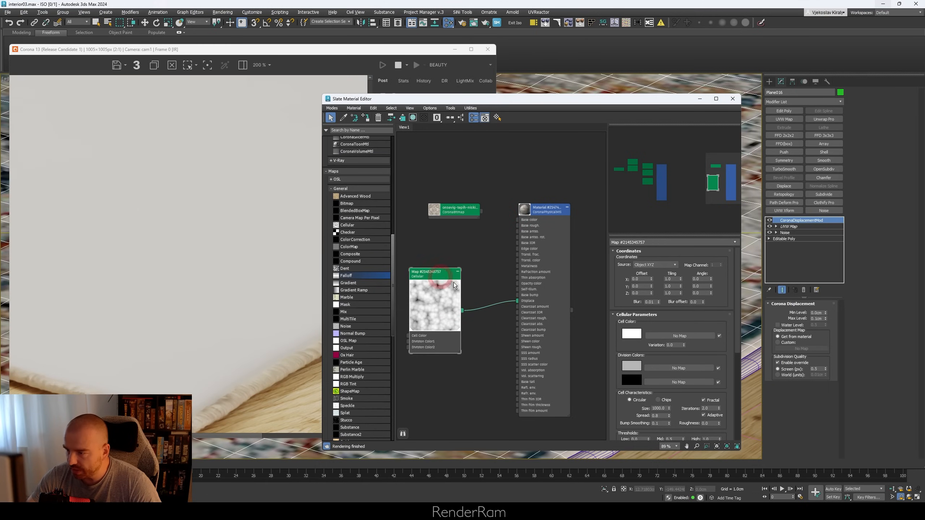
double_click(659, 408)
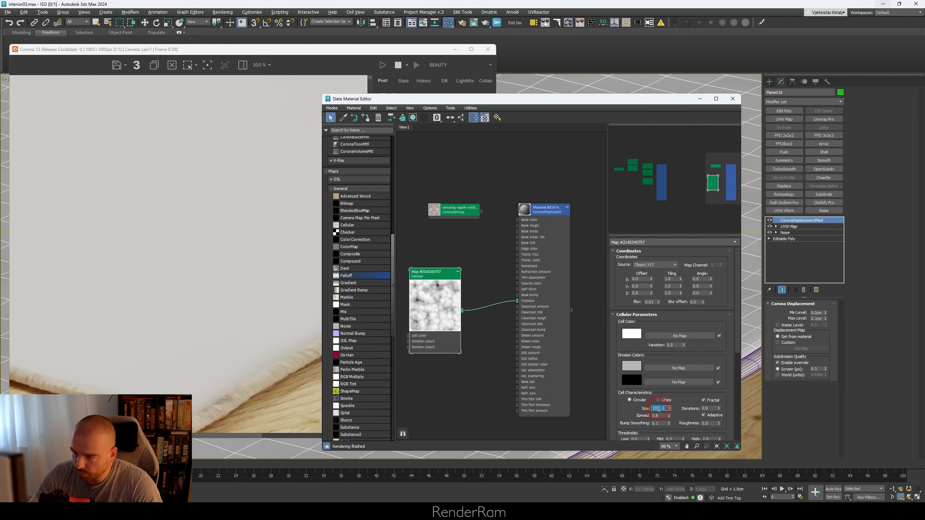
type("2")
key("Return")
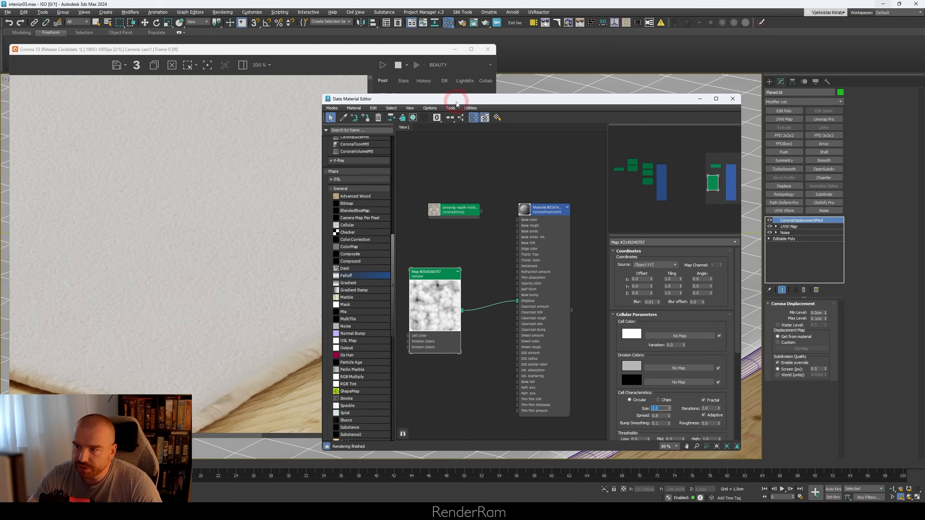
left_click_drag(457, 104, 543, 78)
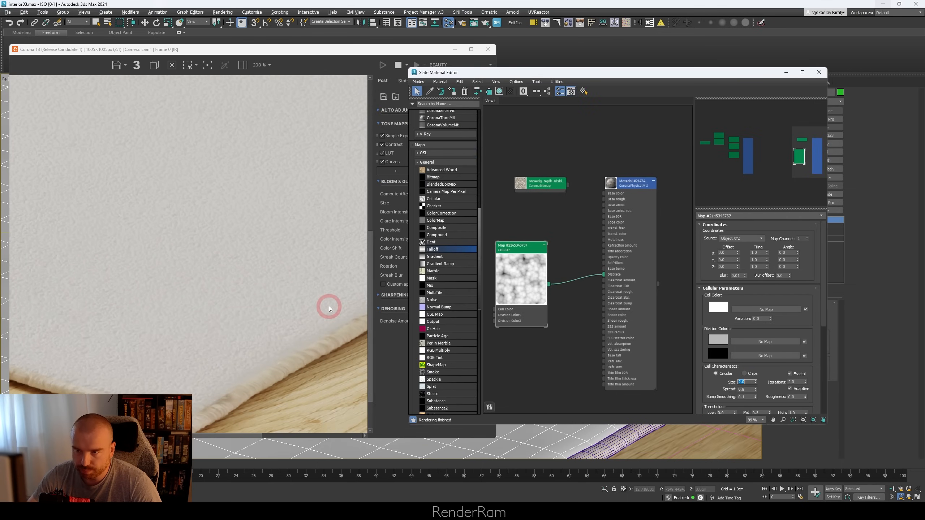
Step: Adjust the displacement levels of the rug's CoronaDisplacementMod modifier to lengthen the pile
left_click_drag(678, 80, 522, 91)
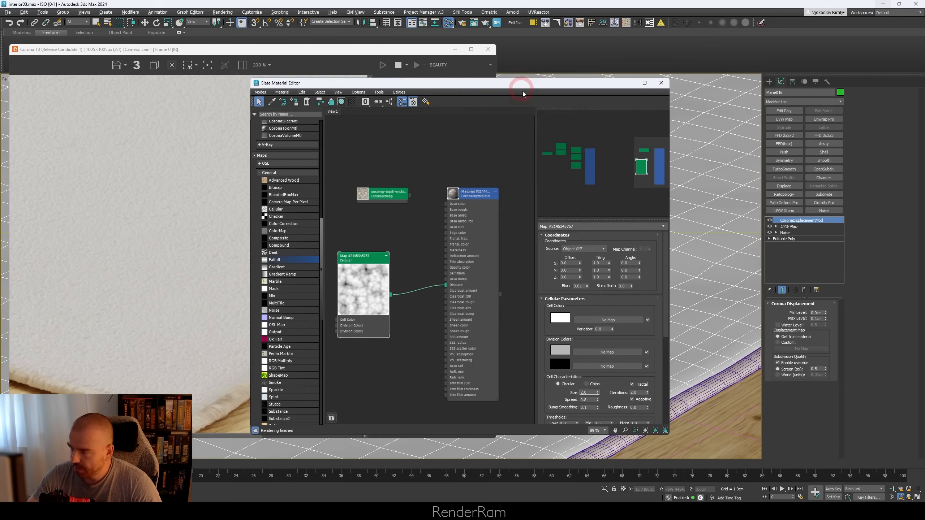
left_click(821, 313)
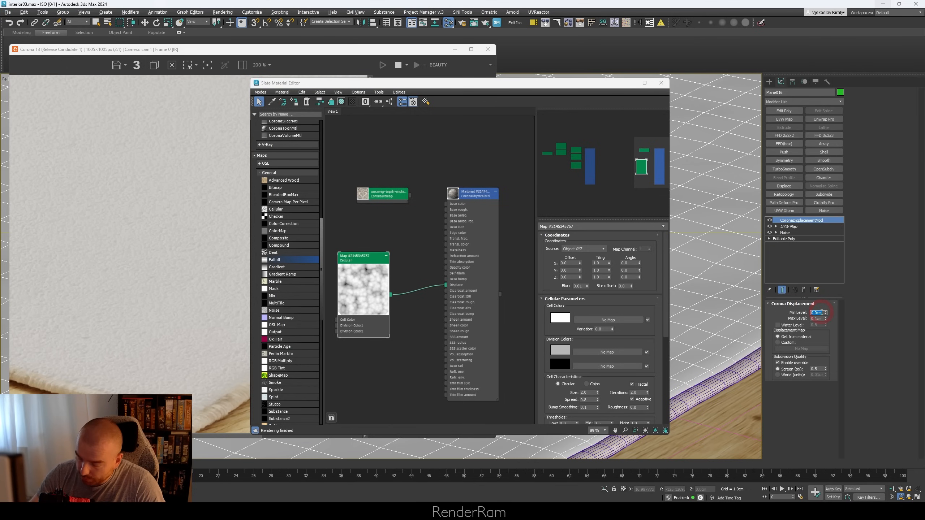
key("Return")
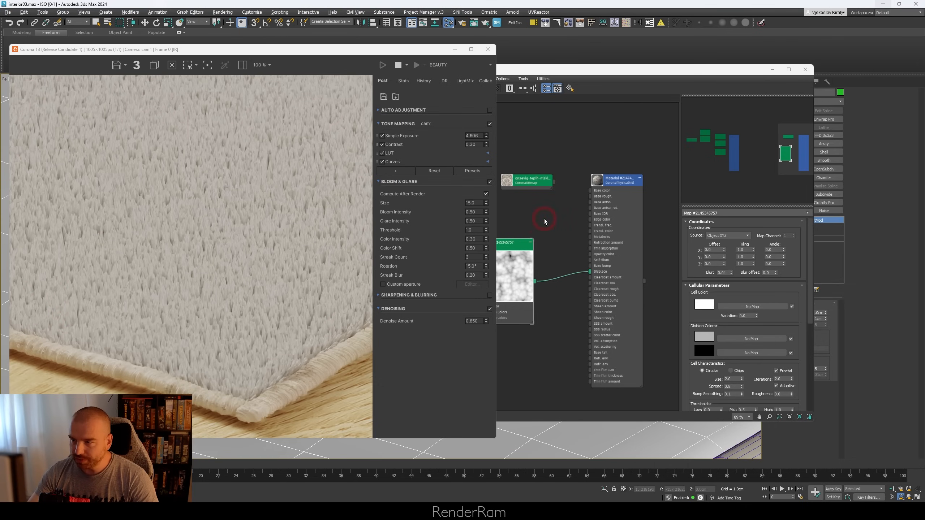
Step: Reconnect the ONSEVIG rug bitmap to the material's Base color and frame the whole room in the interactive render
left_click(562, 253)
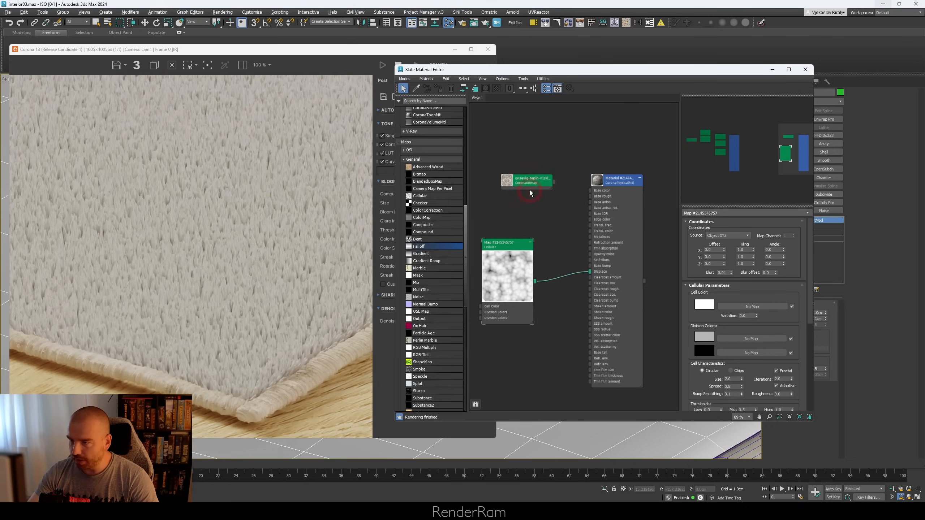
left_click_drag(533, 182, 507, 181)
middle_click_drag(686, 427, 590, 449)
scroll(583, 450, "down", 6)
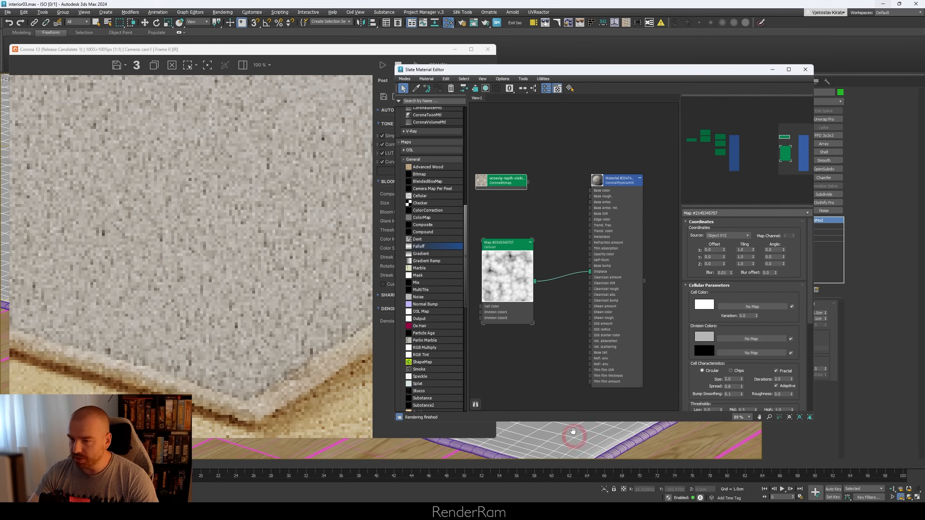
left_click(543, 197)
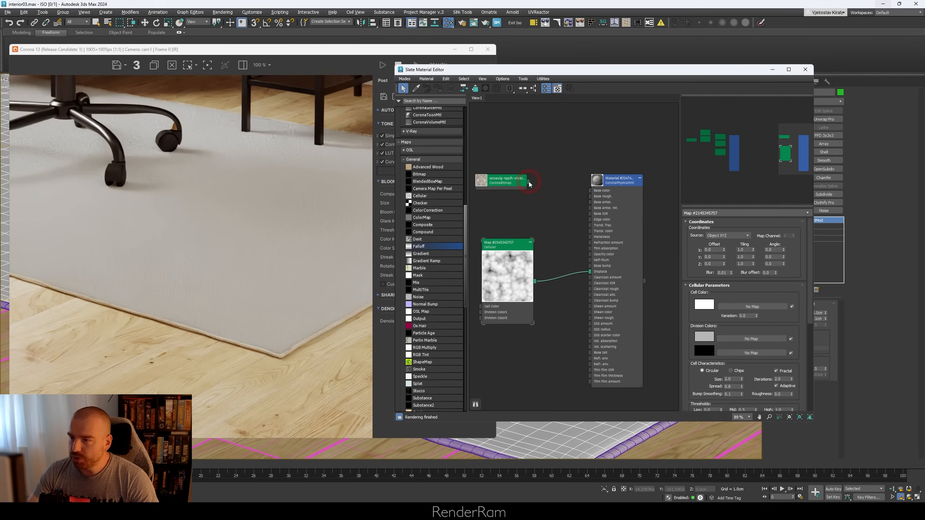
left_click_drag(573, 199, 595, 193)
left_click(502, 189)
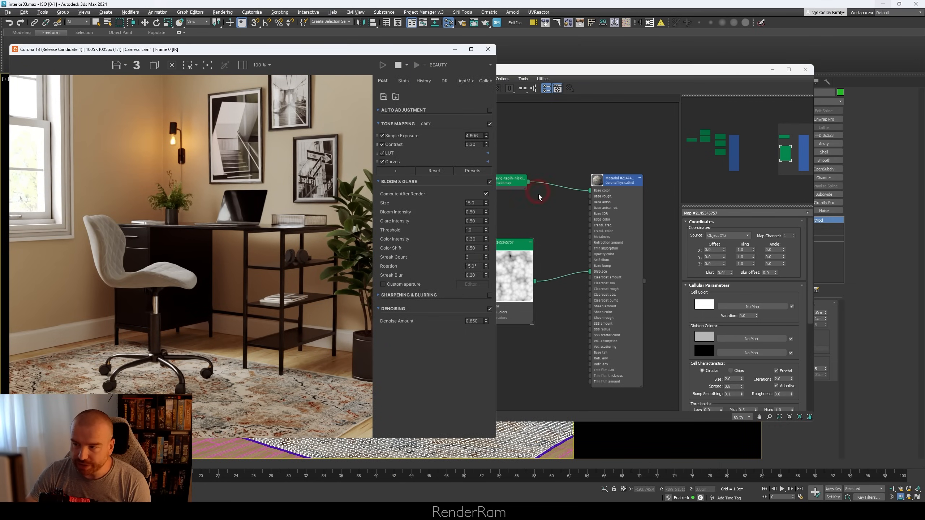
Step: Temporarily disconnect the Cellular map from the material's Displace input to compare the render, and reconnect it
left_click(564, 215)
left_click_drag(590, 271, 582, 271)
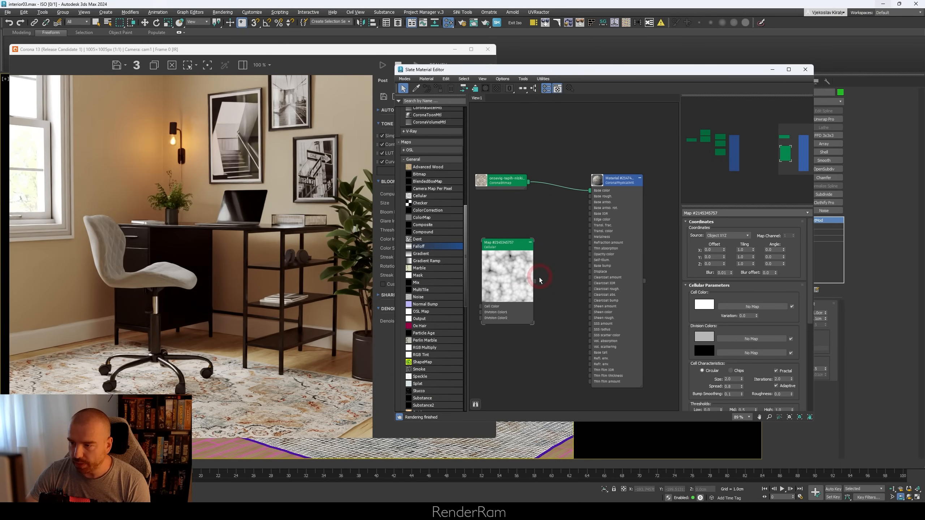
left_click_drag(535, 280, 590, 272)
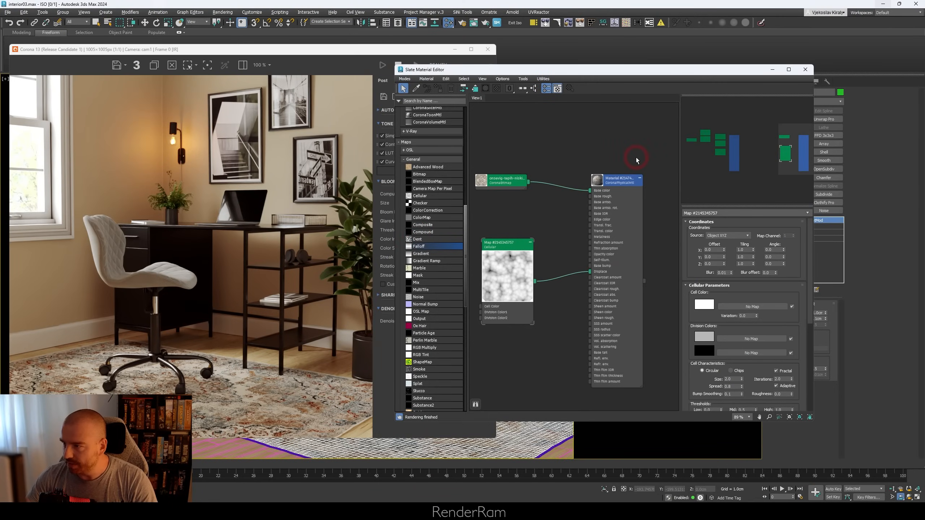
Step: Hide the Material/Map Browser in the Slate Material Editor to make room for the nodes
left_click(544, 79)
left_click(523, 79)
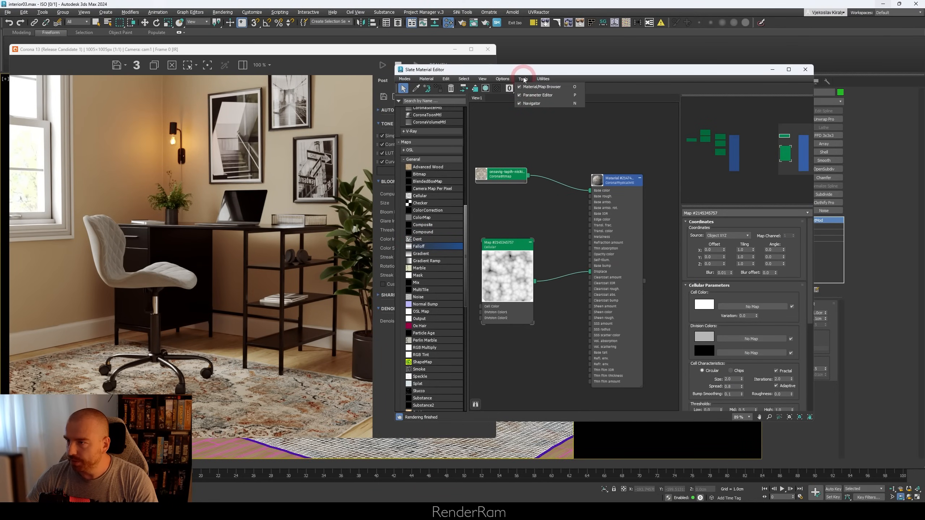
left_click(523, 88)
middle_click_drag(542, 219, 604, 207)
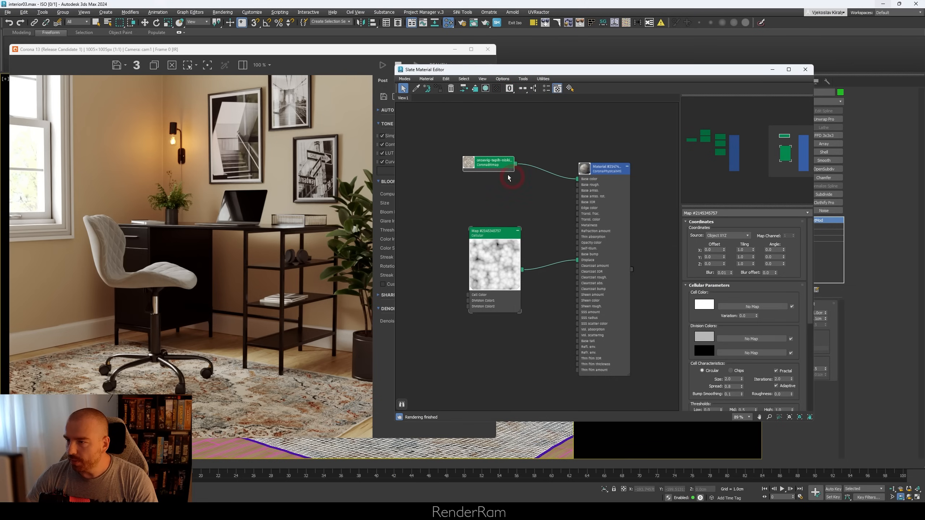
Step: Add a CoronaColorCorrect map fed by the ONSEVIG rug bitmap and connect its output to the material's translucency color
left_click_drag(497, 166, 511, 179)
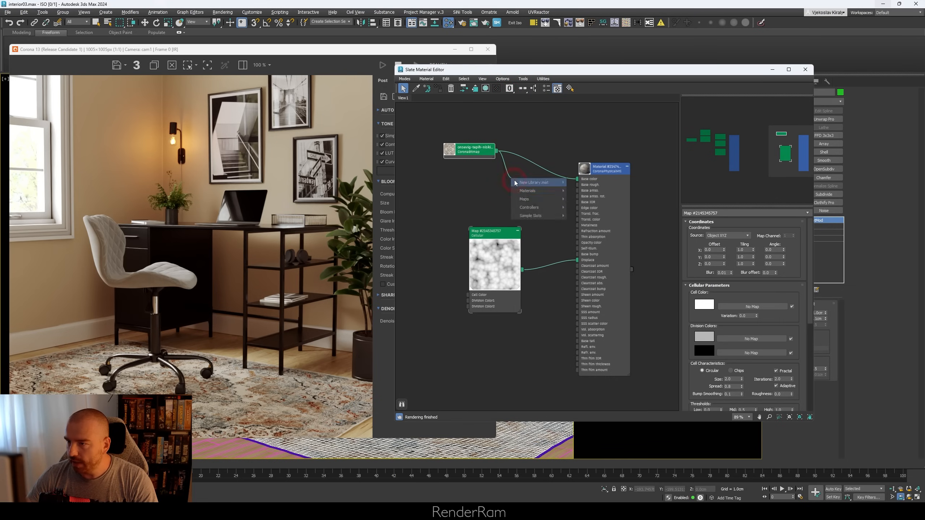
mouse_move(536, 199)
mouse_move(590, 224)
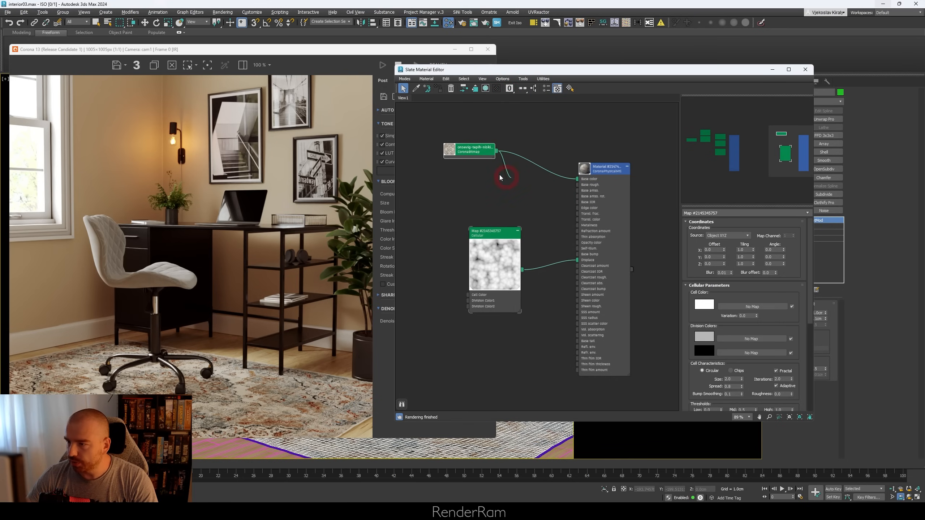
left_click(653, 257)
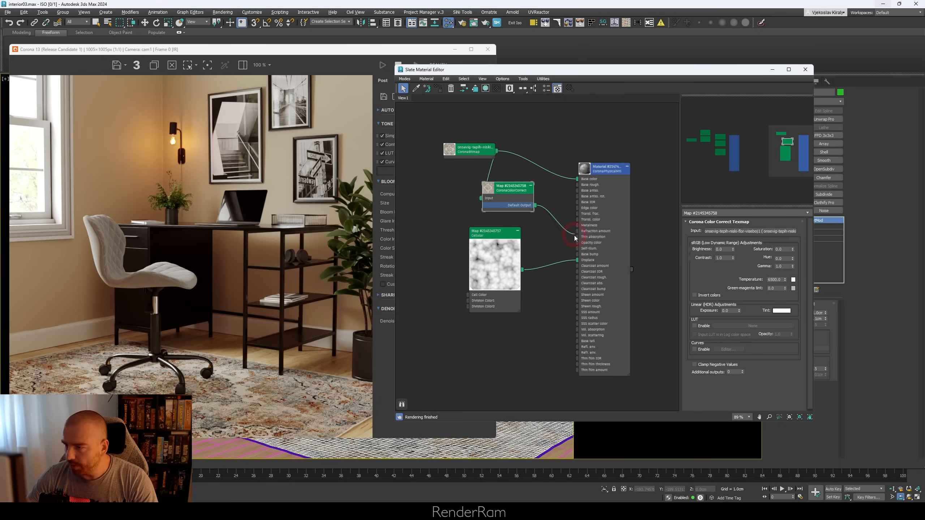
left_click_drag(578, 305, 578, 220)
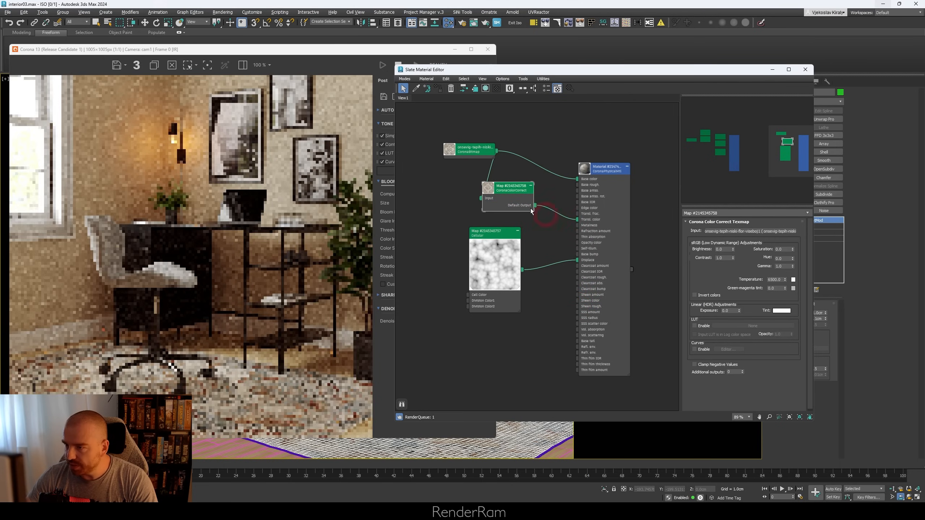
Step: Set the rug material's Translucency Fraction to 0.4
left_click(611, 177)
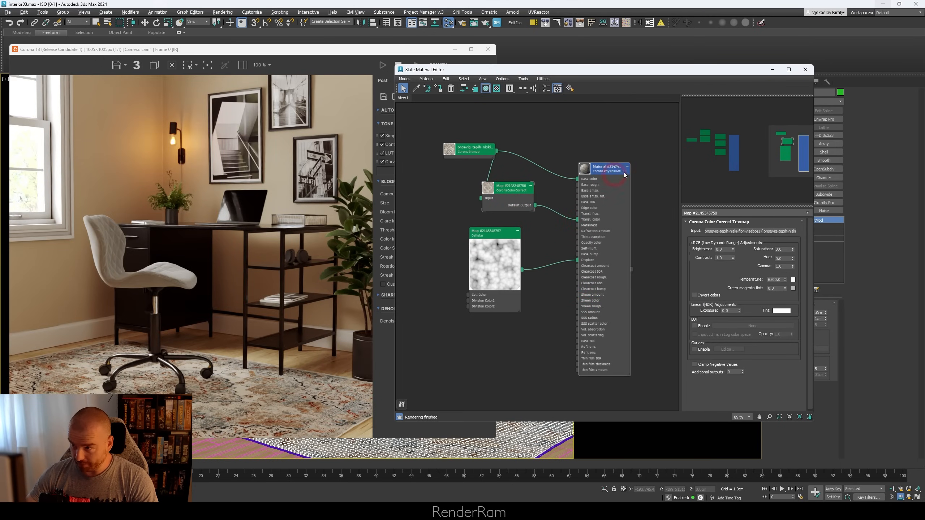
double_click(622, 186)
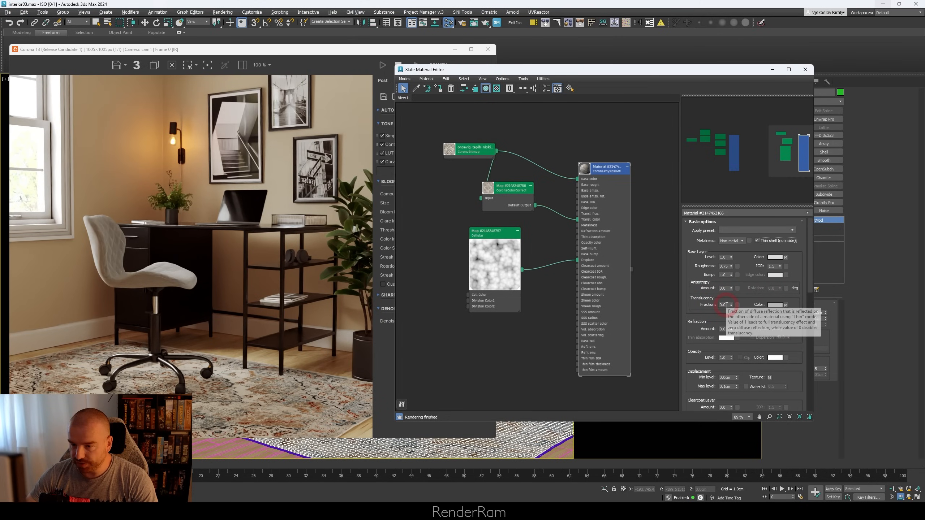
left_click_drag(727, 305, 691, 305)
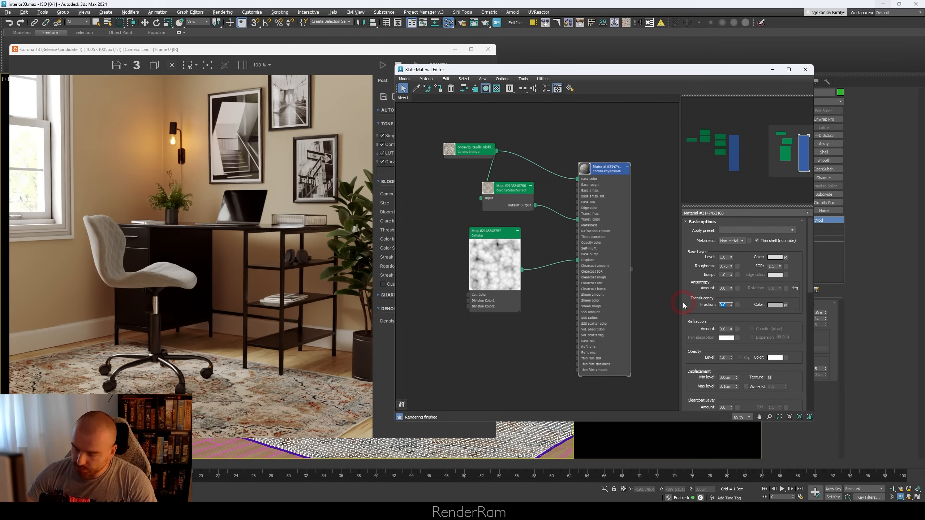
type("0.4")
key("Return")
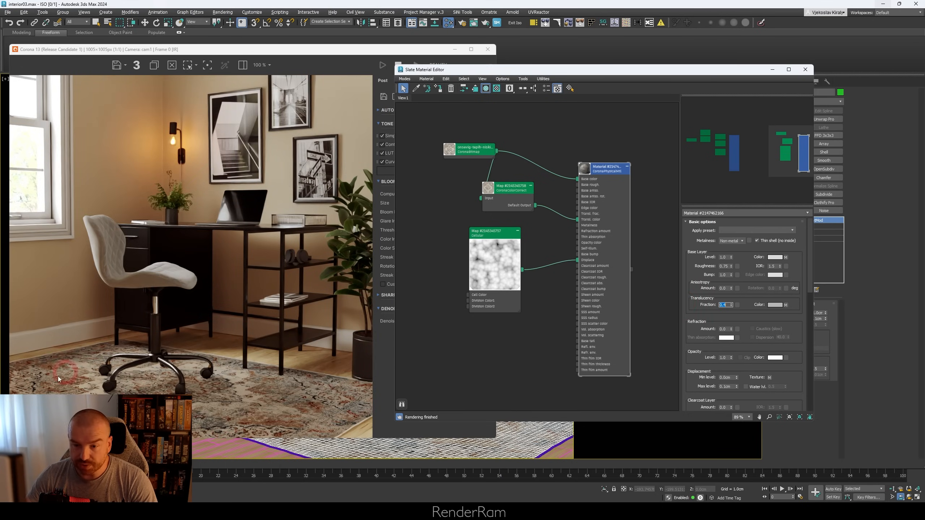
Step: Set the Brightness of the CoronaColorCorrect map to 0.5
double_click(506, 187)
left_click(489, 189)
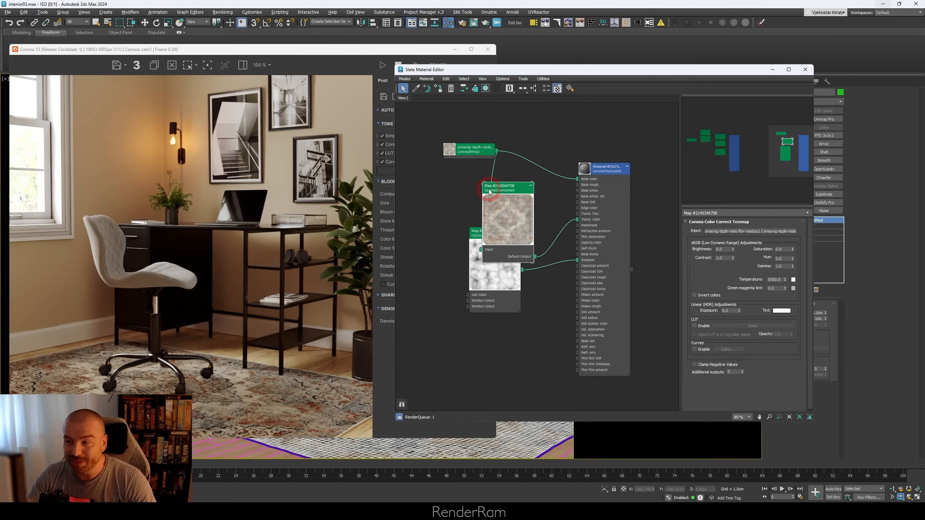
left_click(510, 214)
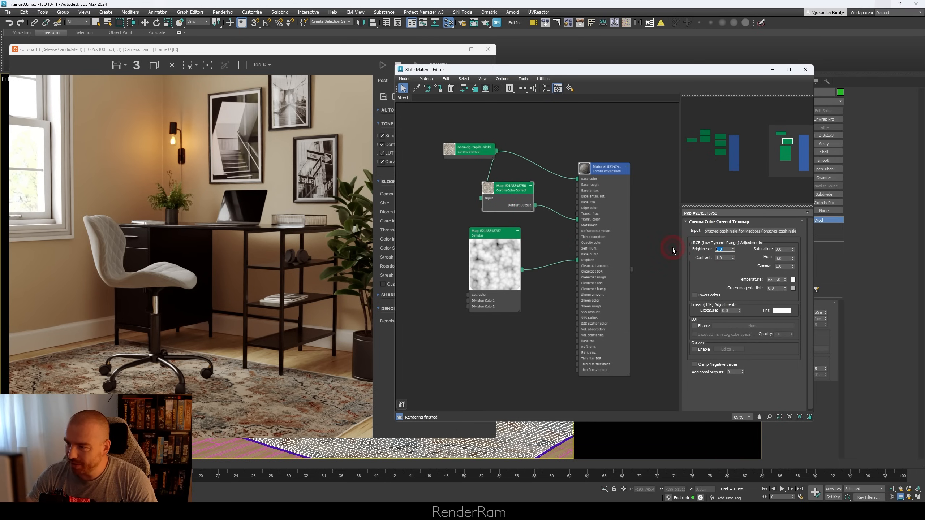
type("0.5")
key("Return")
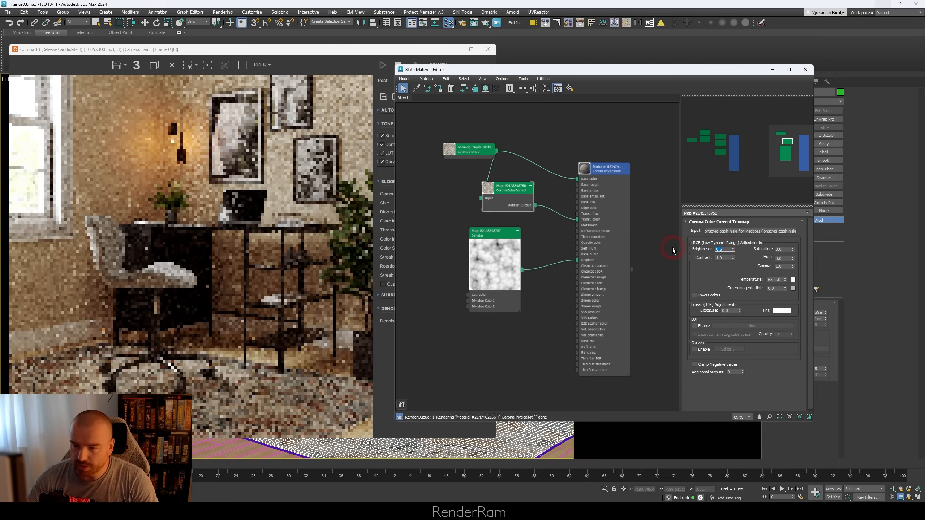
Step: Lower the Brightness of the CoronaColorCorrect map to 0.4
left_click(512, 262)
left_click(663, 277)
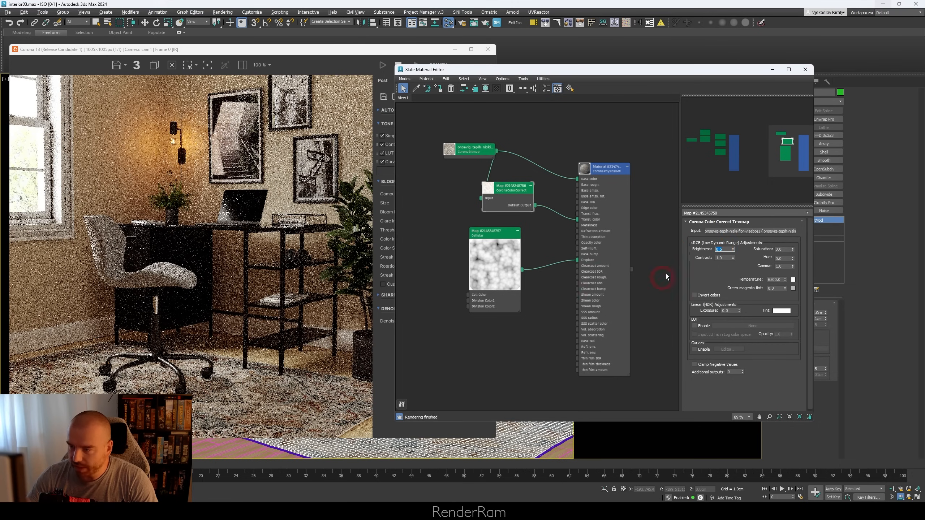
mouse_move(567, 250)
middle_mouse_down()
mouse_move(545, 242)
mouse_move(589, 241)
mouse_move(574, 221)
mouse_move(563, 234)
middle_mouse_up()
left_click(714, 246)
left_click(665, 237)
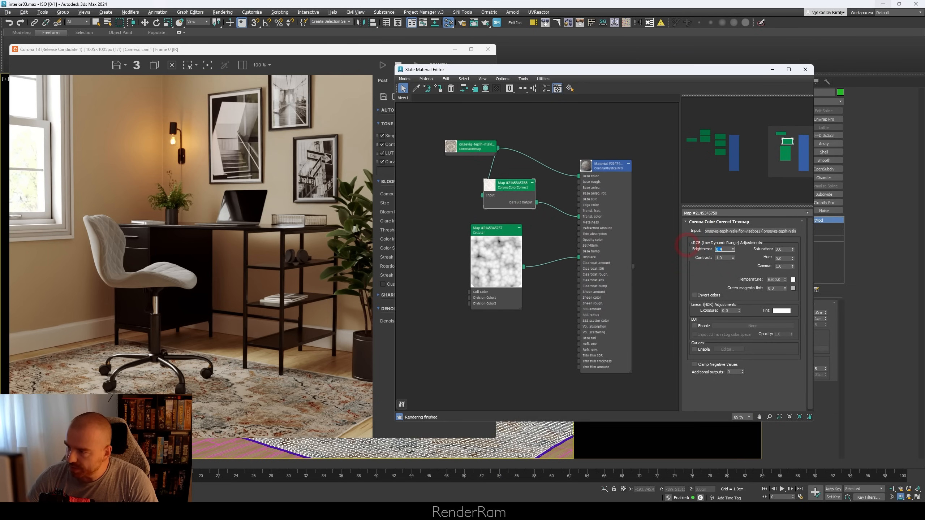
Step: Connect the CoronaColorCorrect output to the material's translucency fraction input as well
left_click(537, 204)
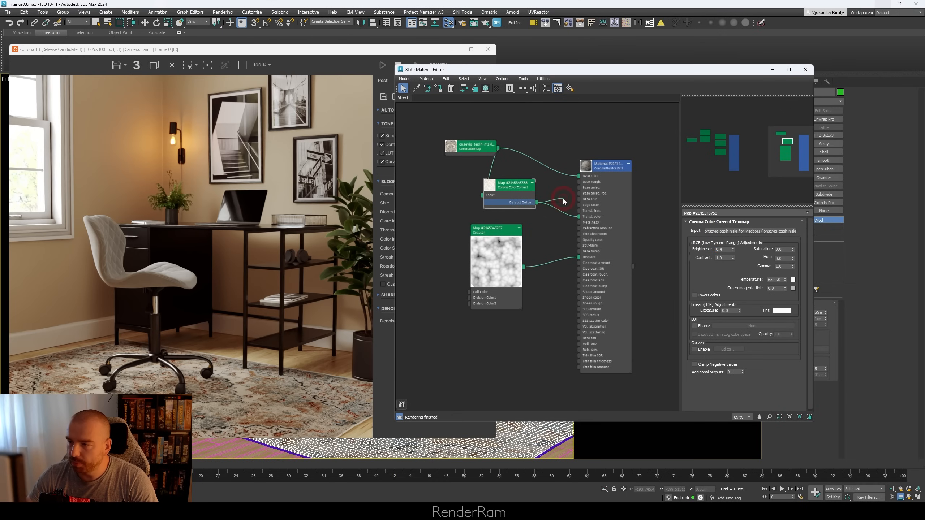
left_click_drag(581, 213, 580, 211)
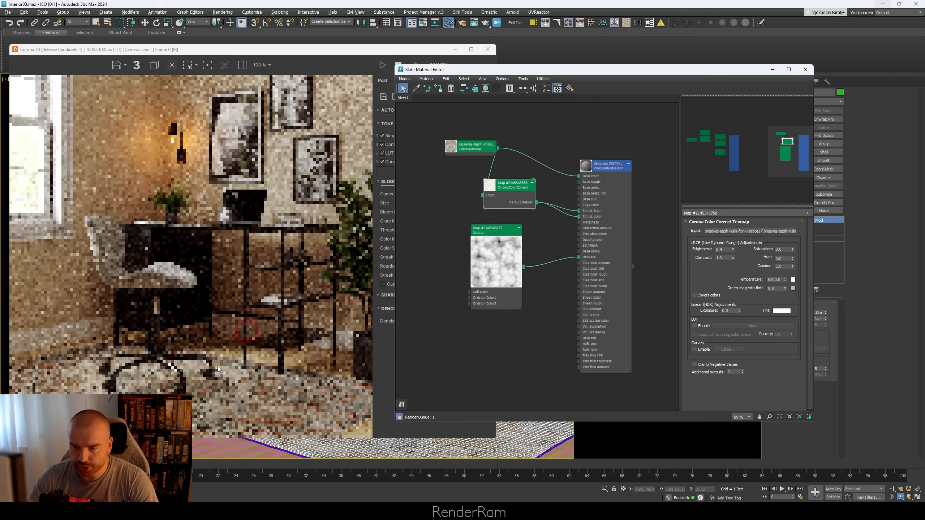
left_click(88, 374)
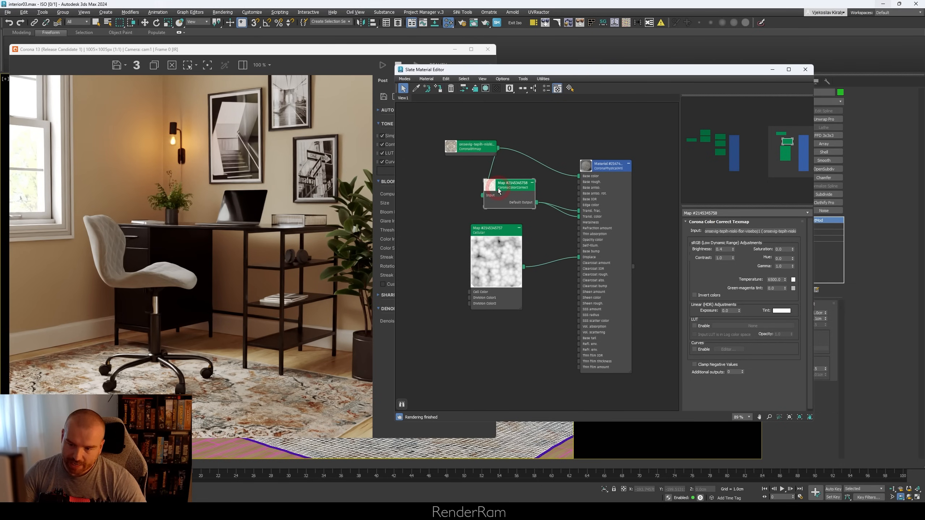
Step: Hide the side panel of the Corona frame buffer and narrow its window to fit beside the material editor
mouse_move(339, 49)
left_mouse_down()
mouse_move(355, 26)
mouse_move(356, 44)
left_mouse_up()
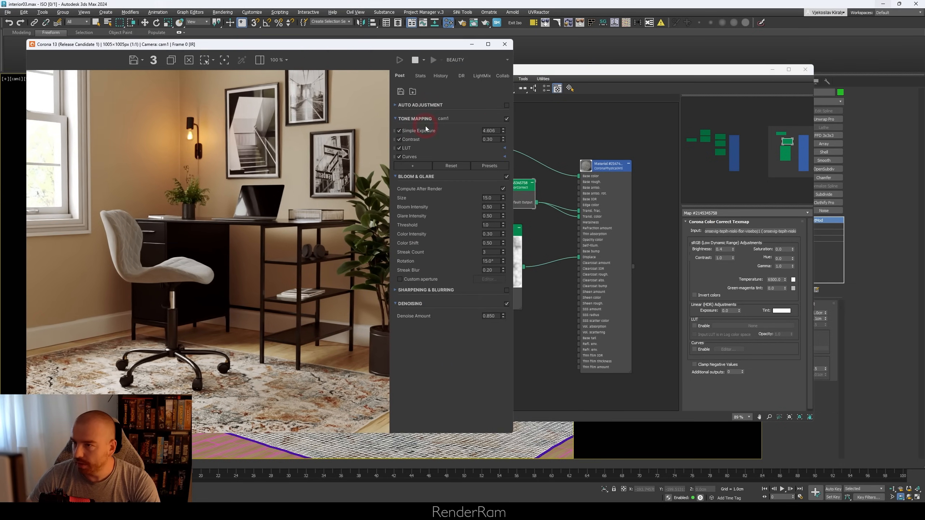
left_click(260, 60)
left_click_drag(513, 321, 360, 321)
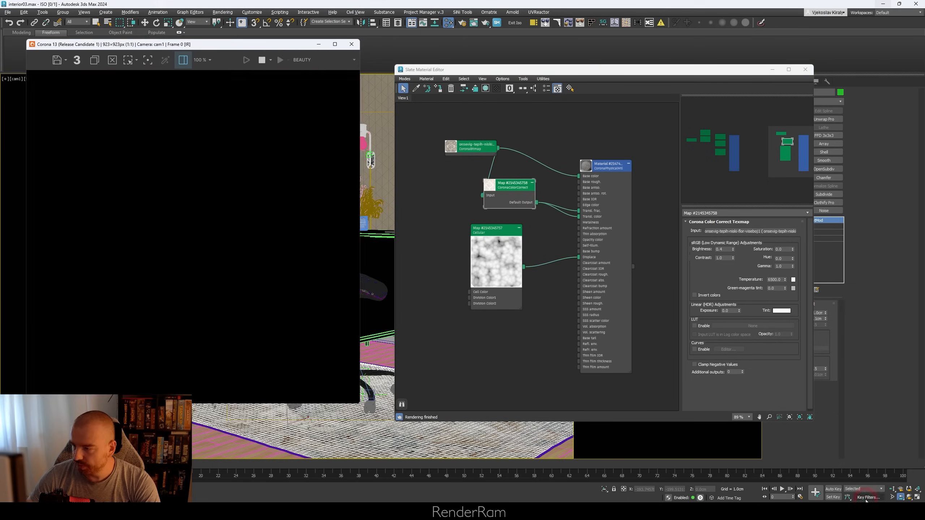
Step: Examine the rug corner's pile and edge up close in the interactive render at several magnifications
left_click(899, 497)
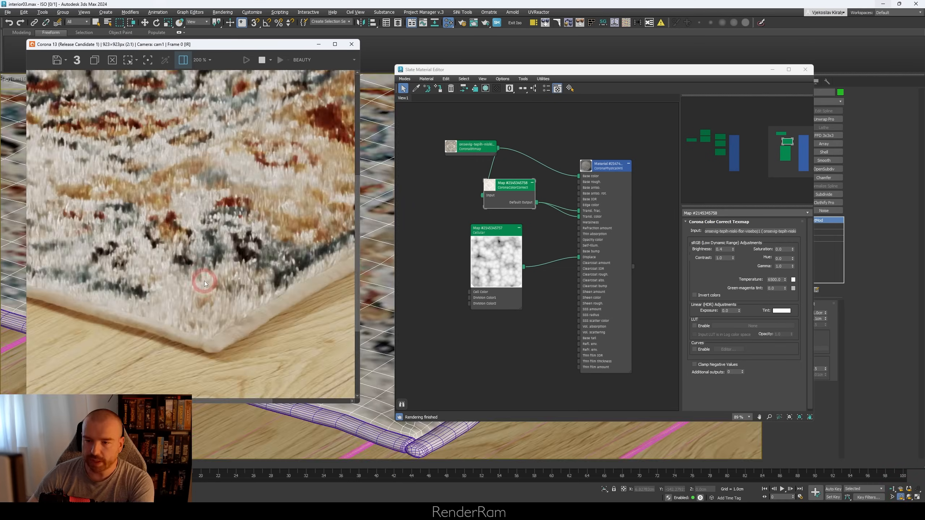
scroll(204, 281, "up", 1)
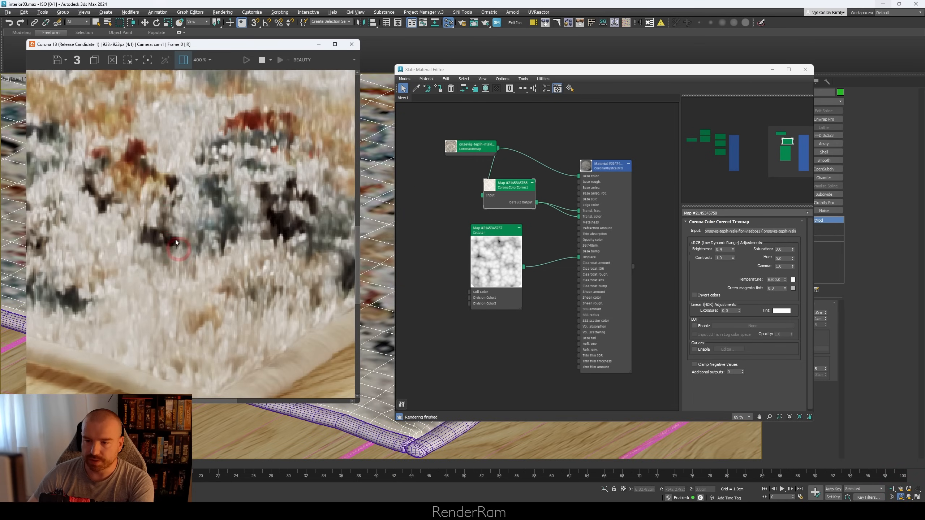
scroll(183, 253, "up", 1)
left_click_drag(183, 253, 198, 294)
scroll(211, 314, "down", 1)
scroll(211, 314, "up", 1)
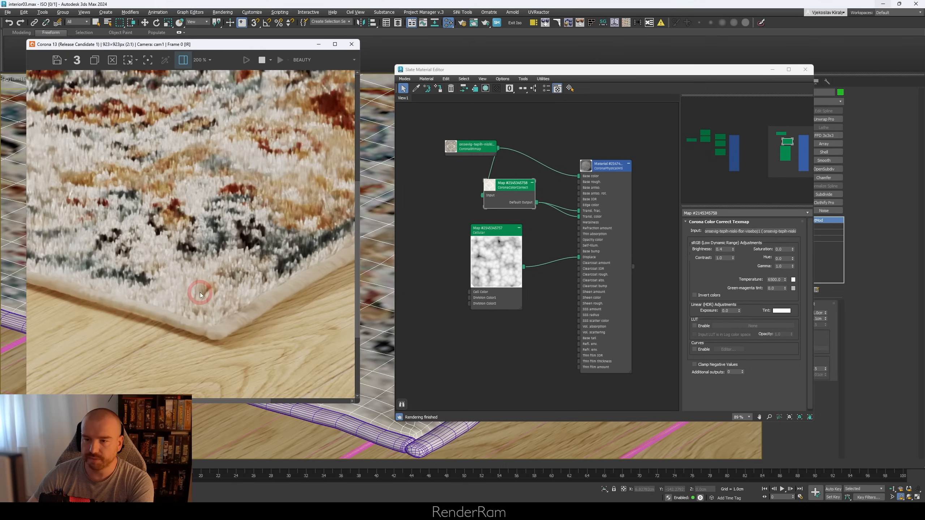
scroll(200, 293, "down", 1)
scroll(193, 291, "up", 1)
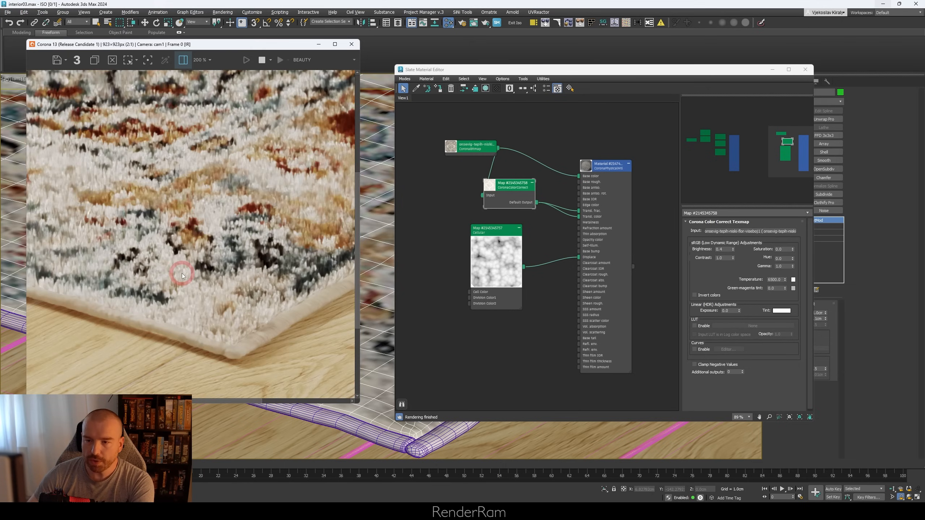
scroll(236, 317, "up", 1)
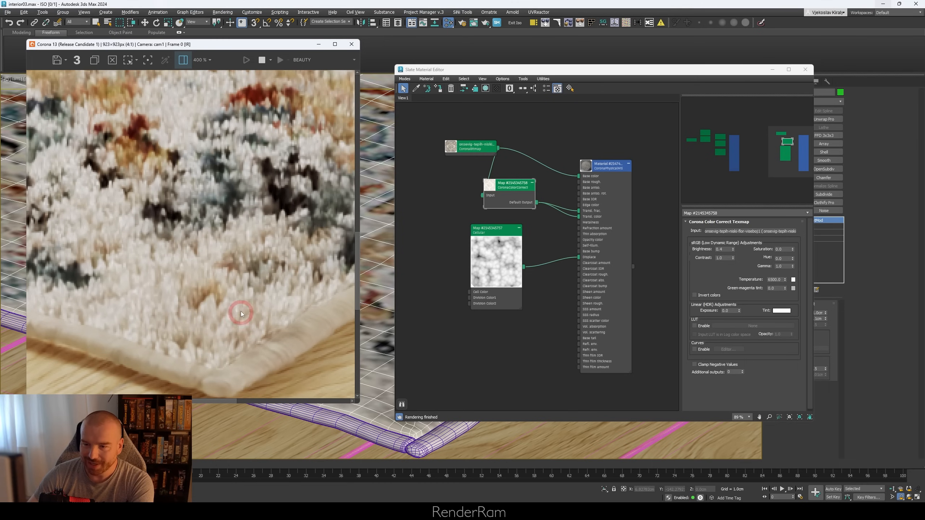
scroll(176, 269, "down", 2)
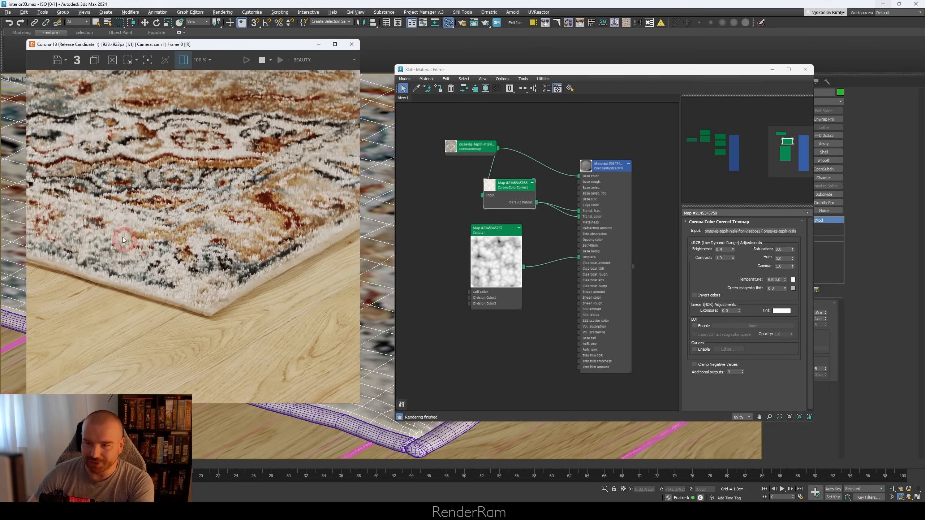
Step: Set the base layer roughness of the rug's Corona physical material to 1
left_click(611, 174)
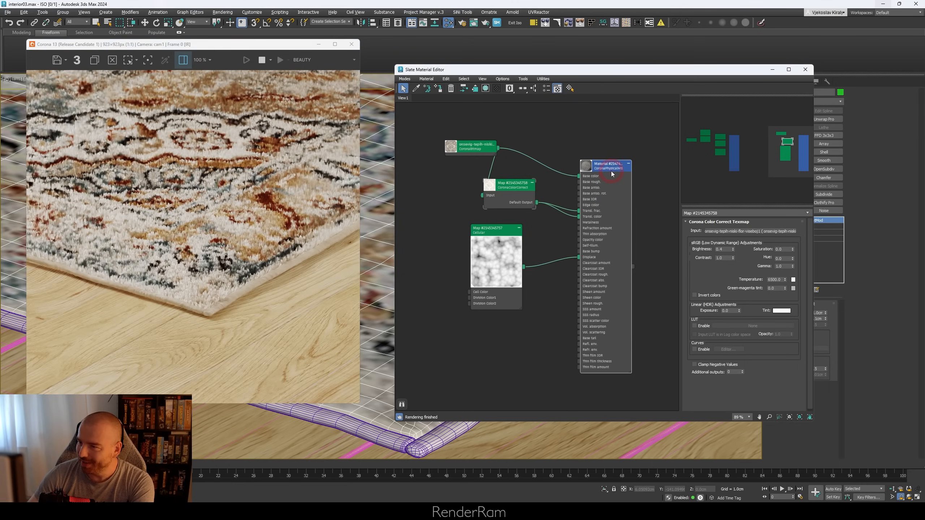
double_click(611, 171)
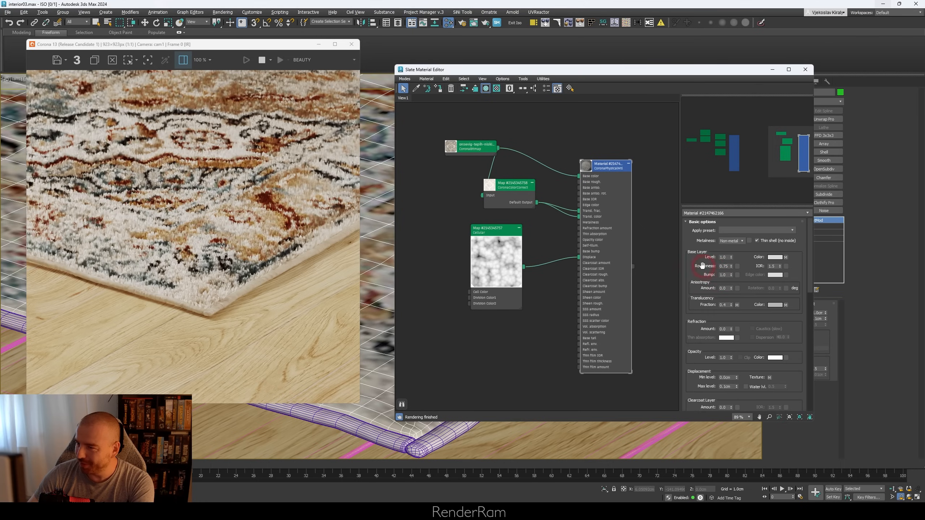
double_click(723, 267)
type("1")
key("Return")
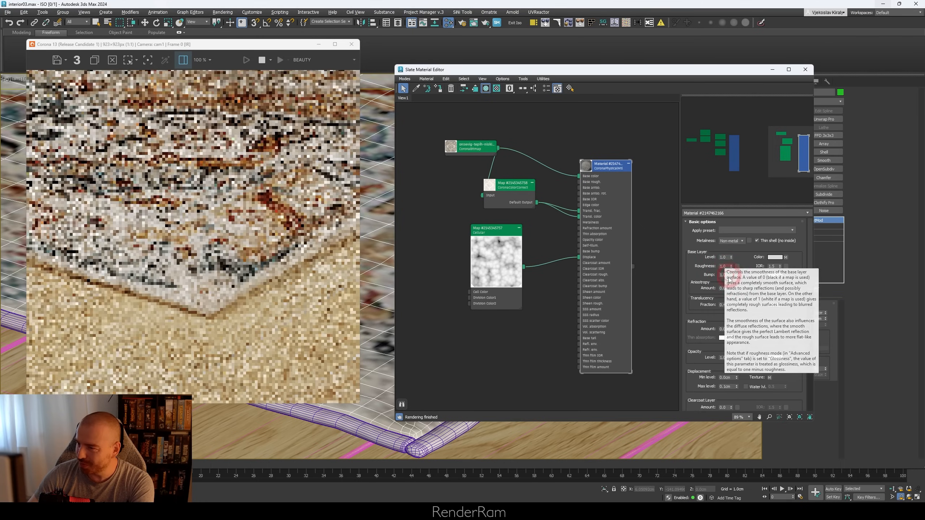
left_click(194, 257)
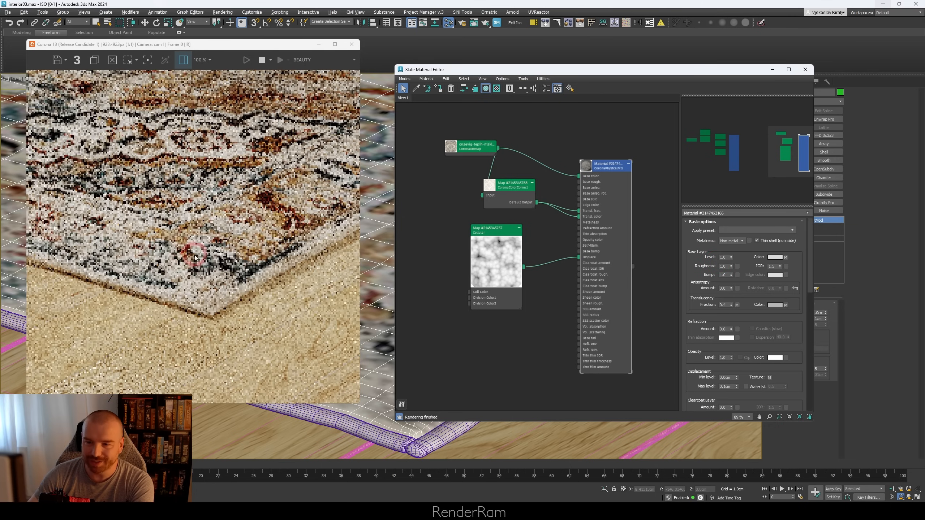
scroll(205, 268, "up", 2)
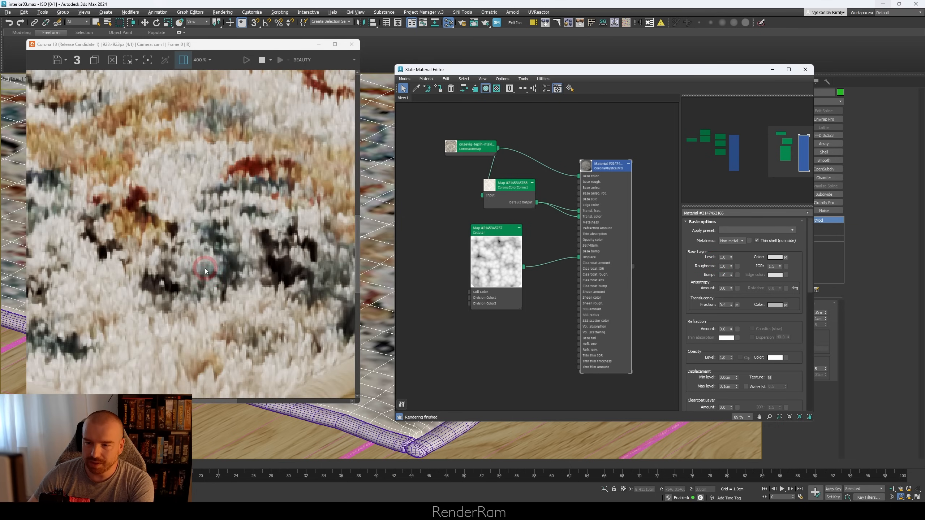
scroll(211, 277, "down", 1)
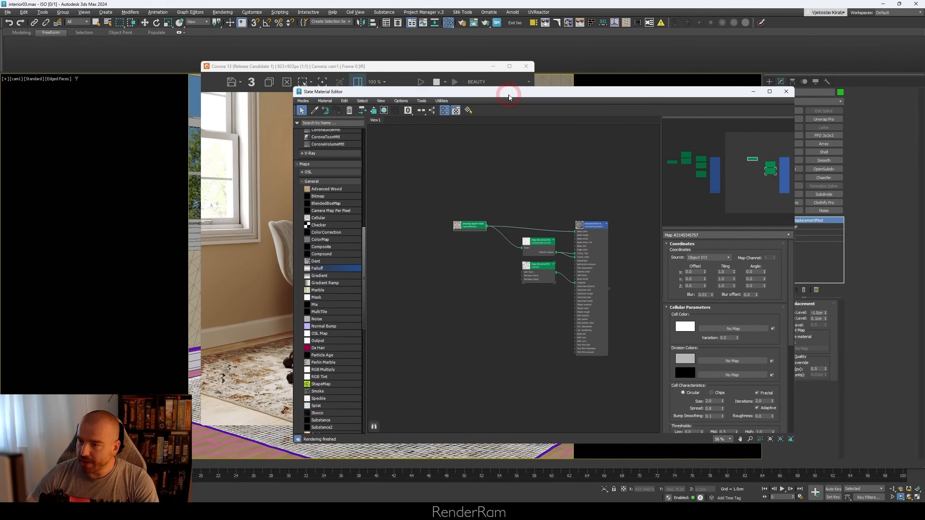
Step: Create a Falloff map with the rug's CoronaBitmap in Map 1 and connect its output to the material's Base color
left_click_drag(509, 96, 626, 96)
scroll(605, 231, "up", 5)
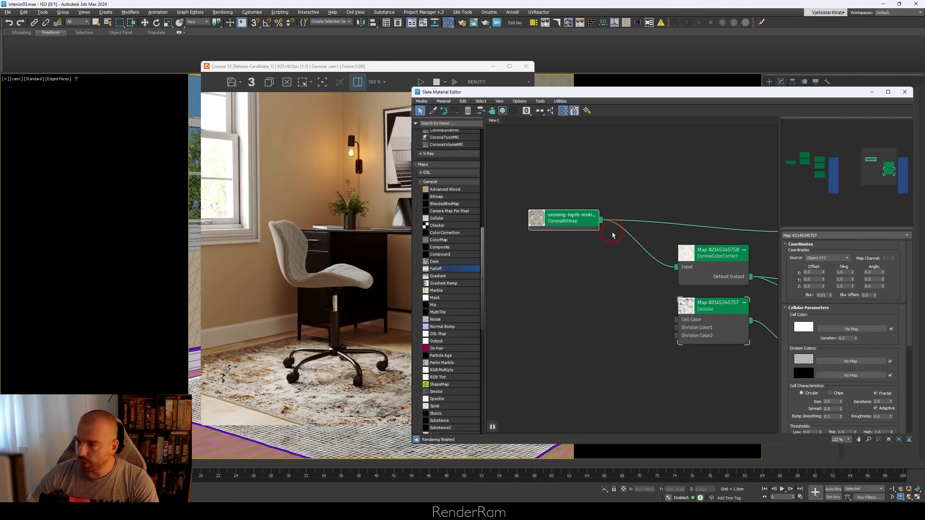
left_click_drag(620, 197, 619, 194)
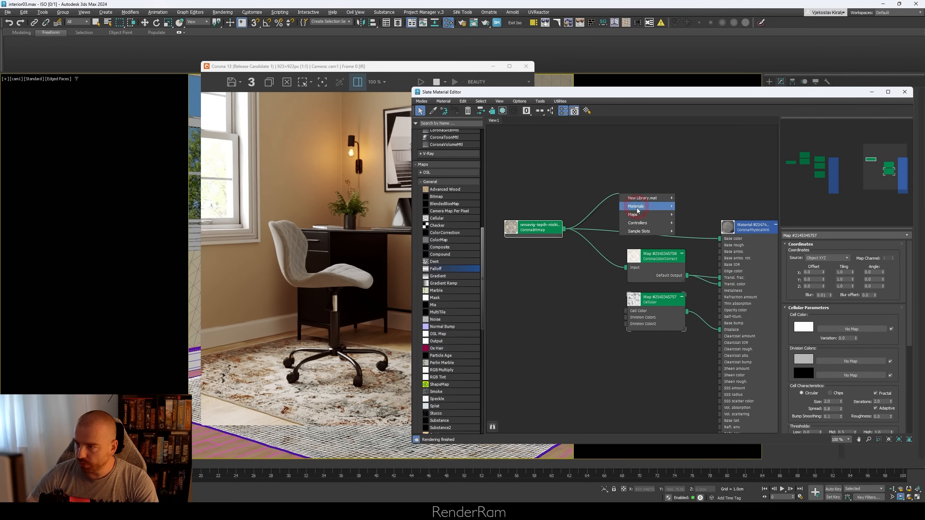
left_click(637, 215)
mouse_move(698, 228)
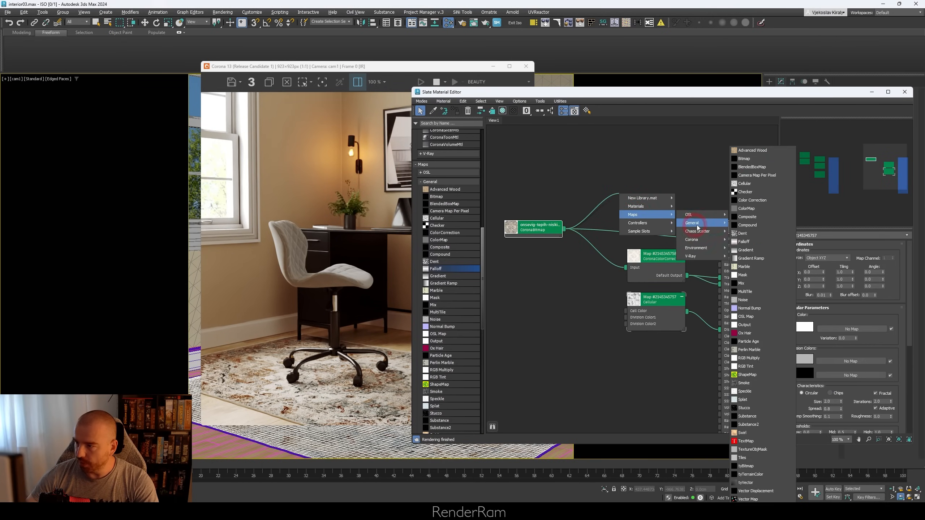
left_click(745, 242)
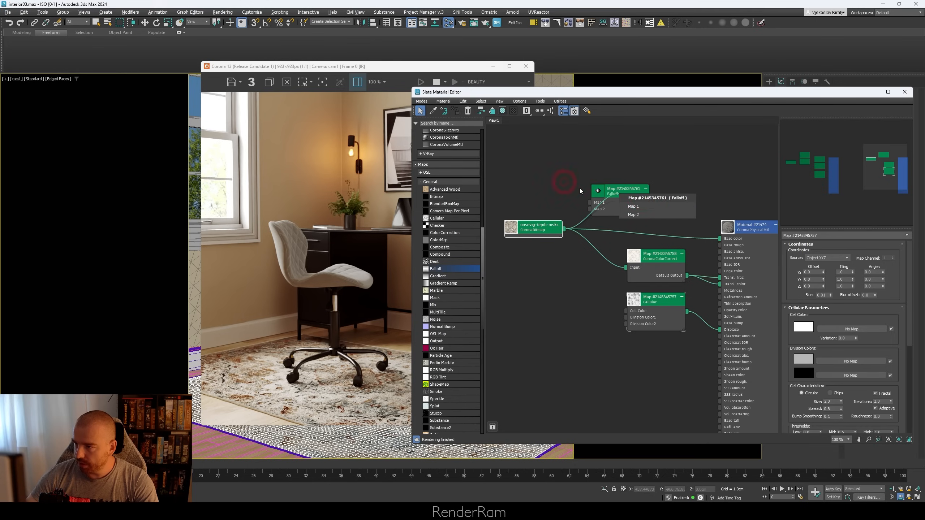
left_click(634, 207)
double_click(624, 192)
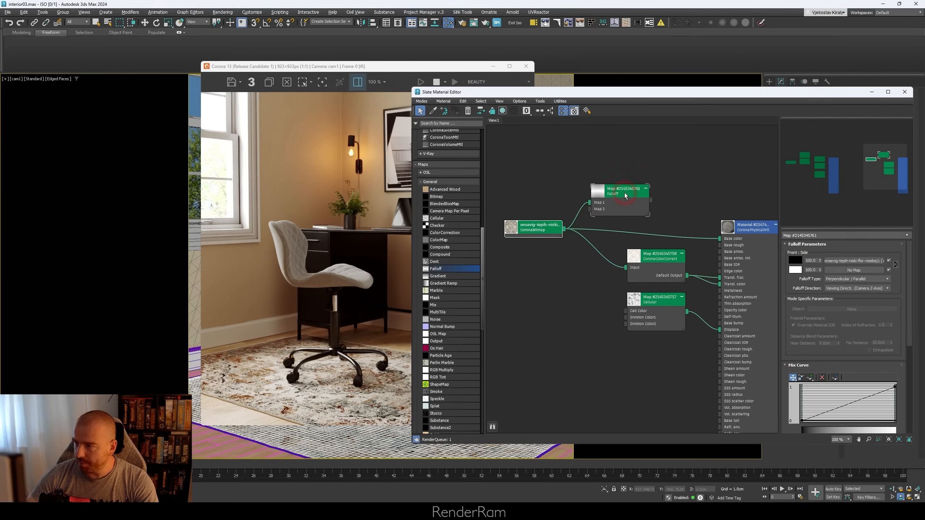
left_click(812, 261)
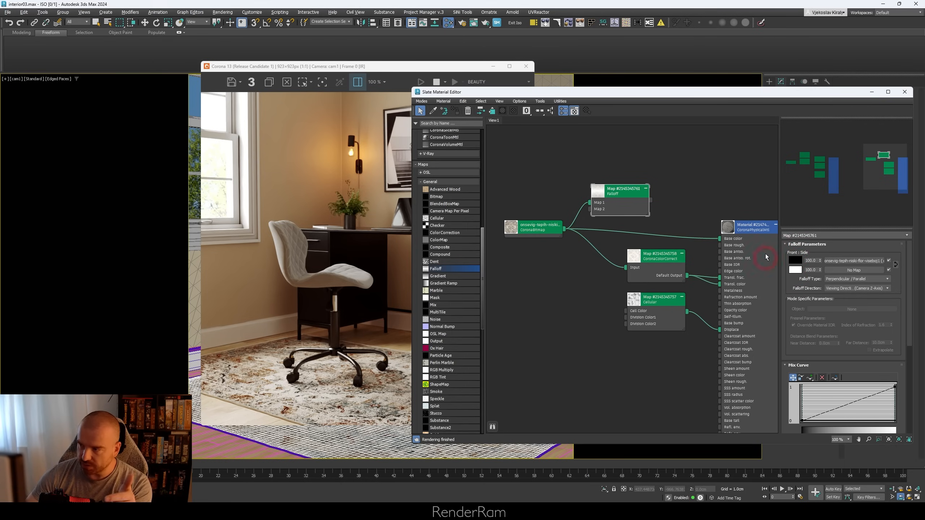
left_click_drag(725, 242, 725, 241)
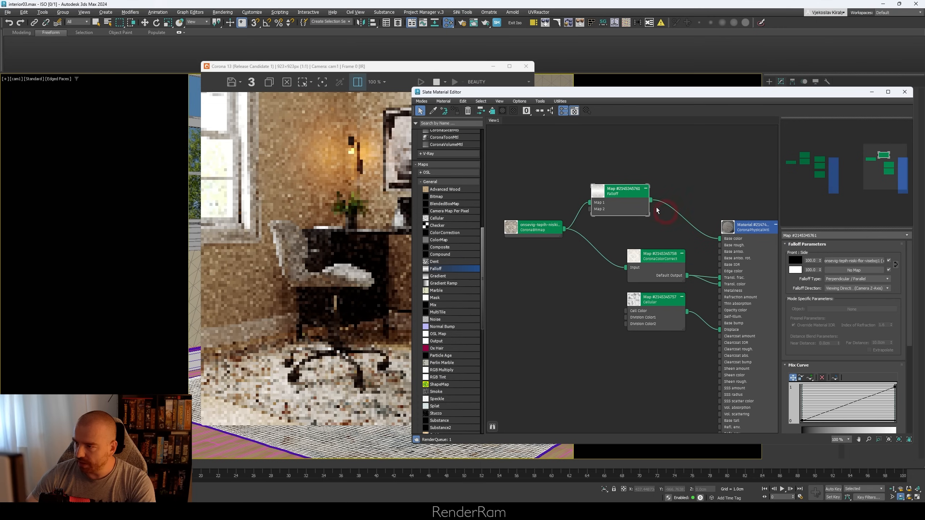
Step: Feed the rug bitmap through a new CoronaColorCorrect map with Gamma 2.2 into Map 2 of the Falloff
left_click_drag(632, 196, 654, 189)
left_click_drag(565, 233, 609, 227)
mouse_move(621, 247)
left_click(690, 255)
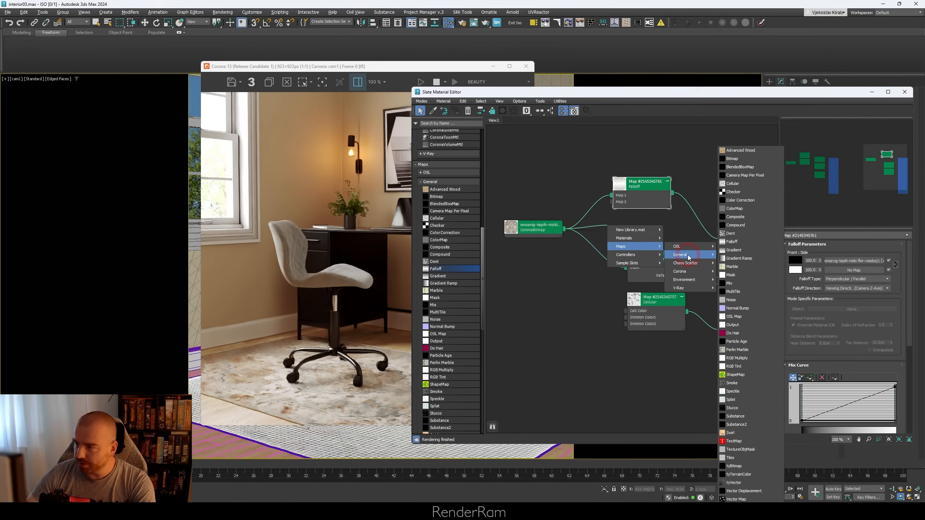
left_click(683, 273)
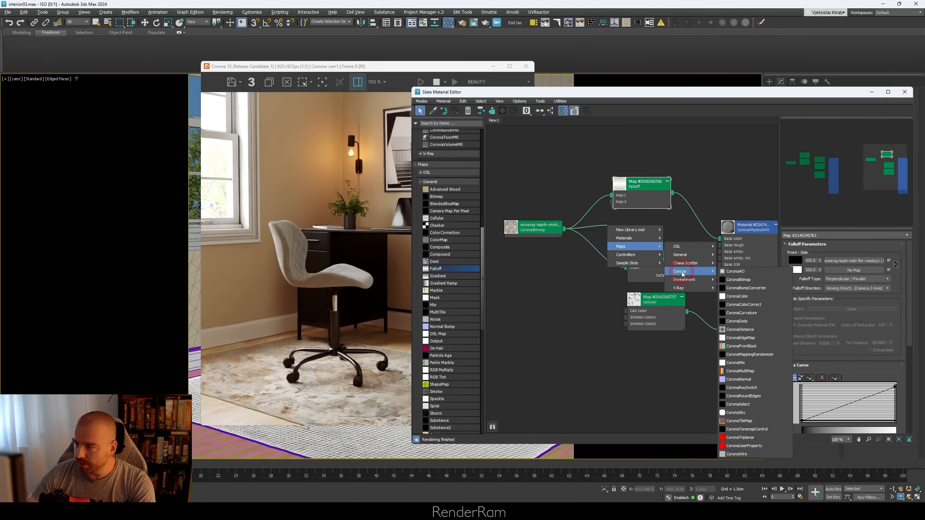
left_click(751, 308)
left_click_drag(643, 188, 665, 180)
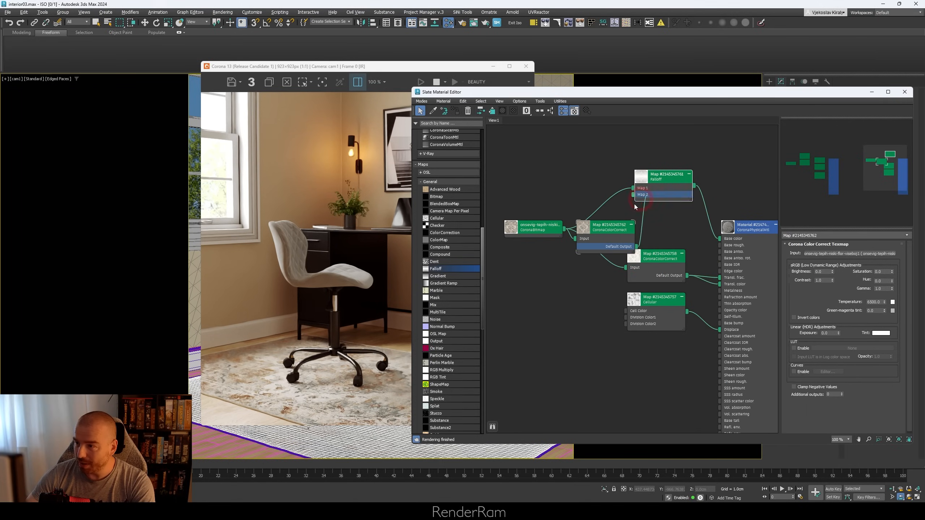
mouse_move(610, 231)
left_mouse_down()
mouse_move(614, 214)
mouse_move(616, 223)
left_mouse_up()
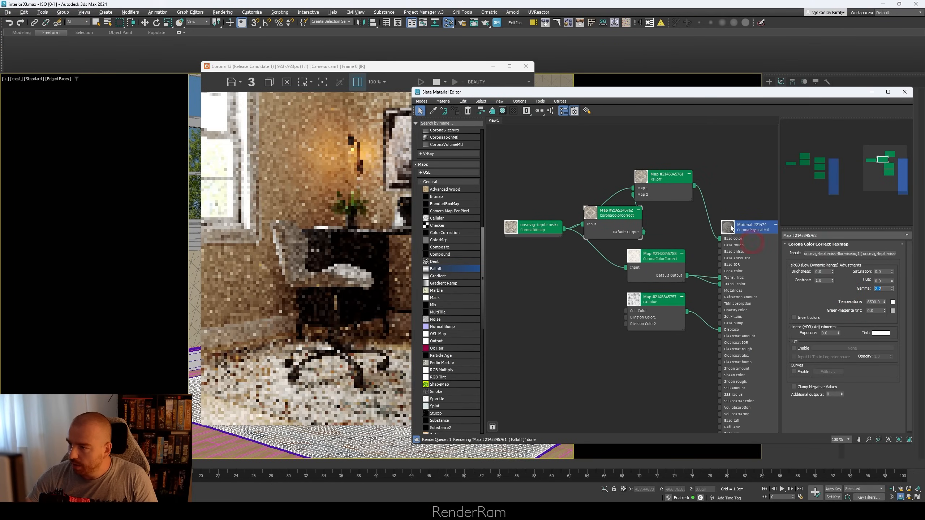
Step: Rearrange the Falloff, bitmap and new CoronaColorCorrect nodes so their connections no longer crowd each other
left_click_drag(670, 180, 663, 188)
left_click_drag(526, 233, 509, 176)
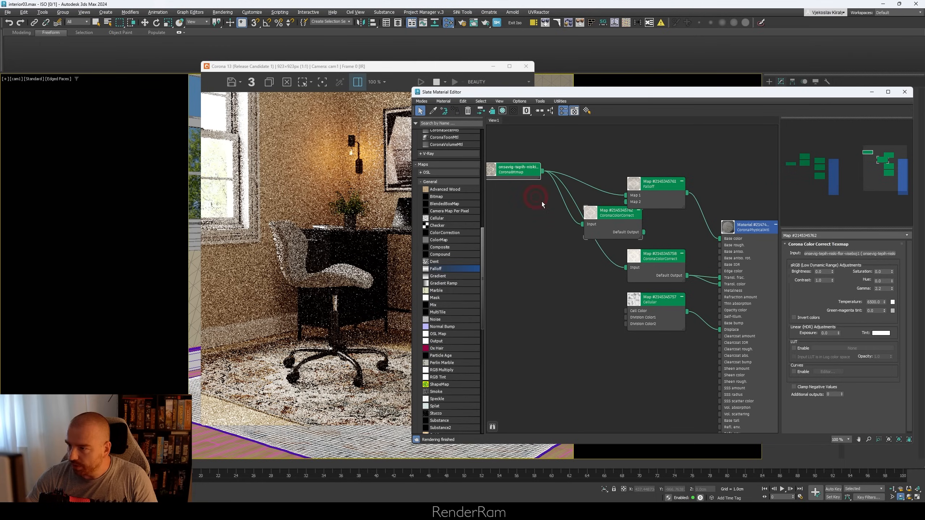
left_click_drag(618, 216, 569, 223)
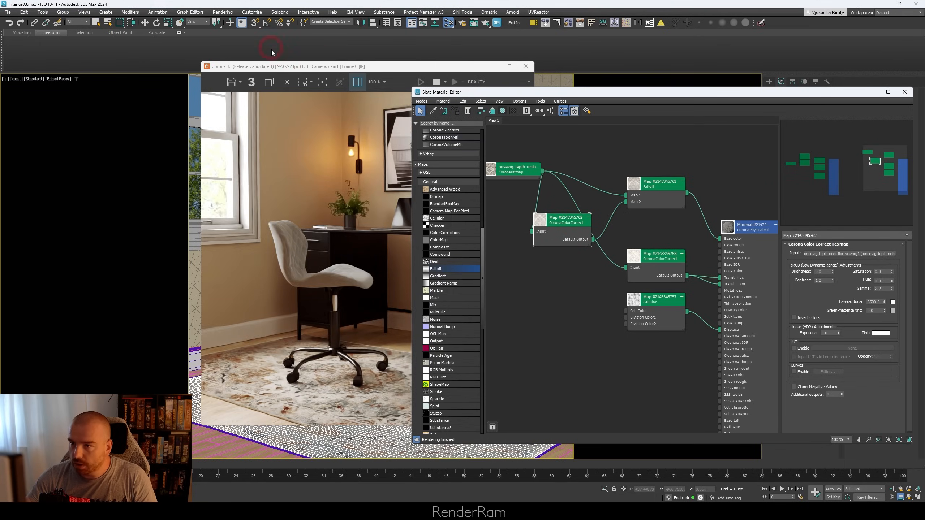
Step: Examine the whole room render with the rug in a maximized Corona frame buffer, and restore the window size
double_click(341, 66)
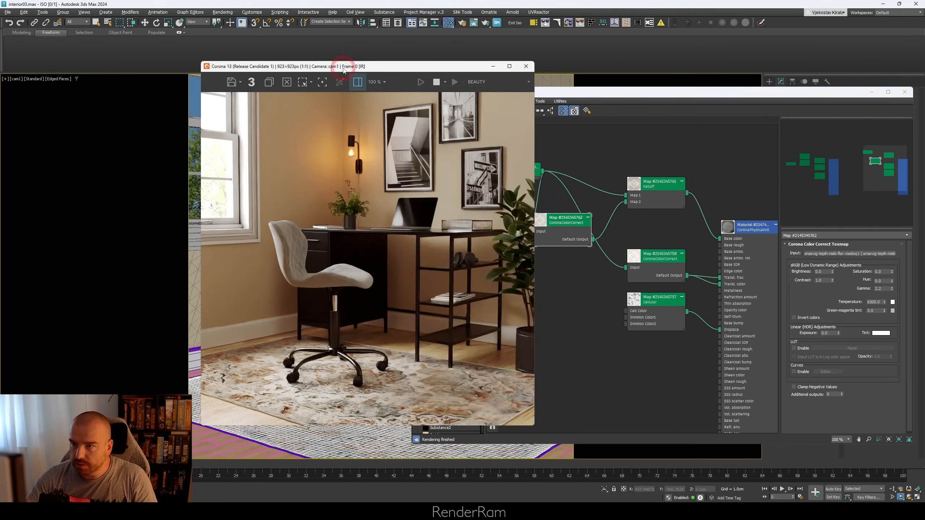
left_click(294, 402)
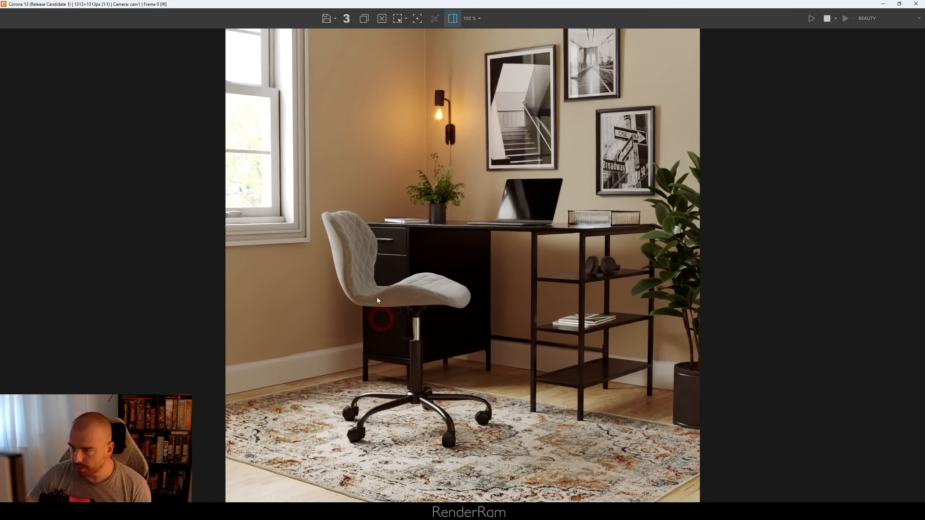
double_click(361, 5)
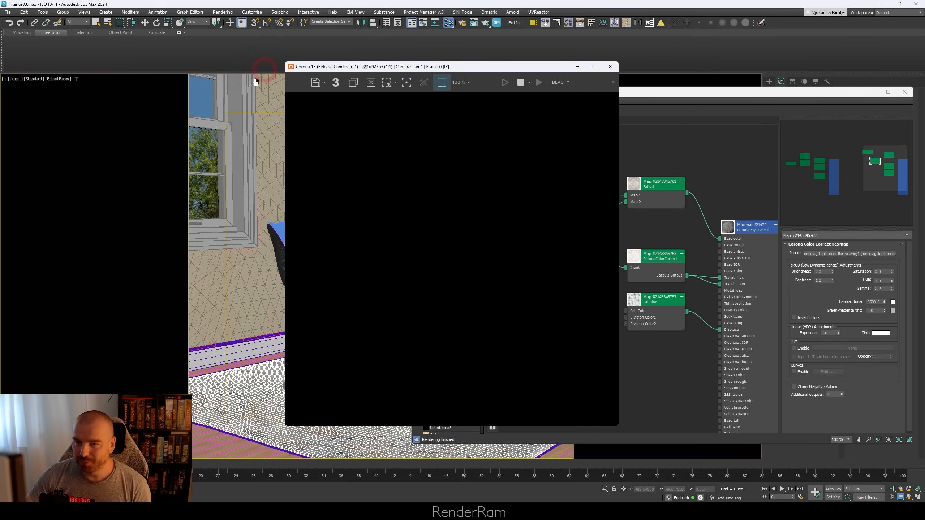
Step: Switch the camera viewport to the rug close-up camera cam002
left_click(17, 78)
mouse_move(22, 87)
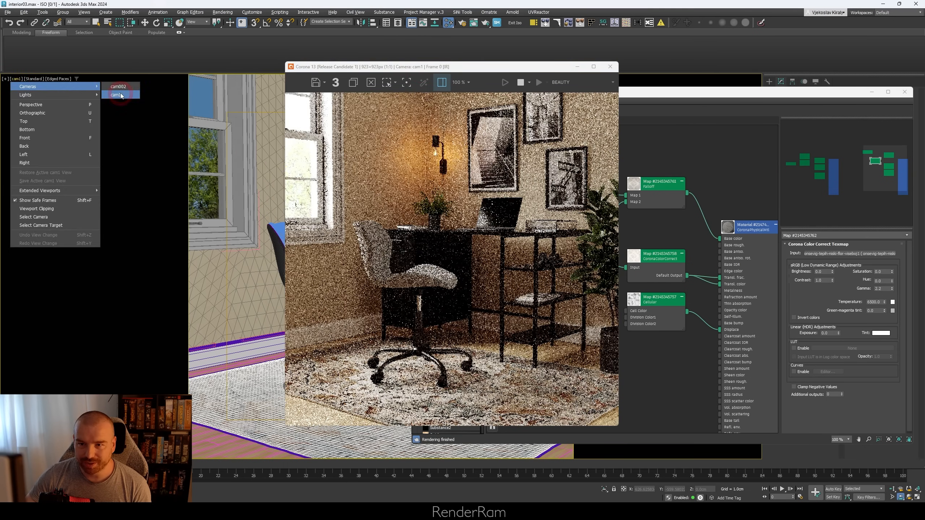
left_click(119, 88)
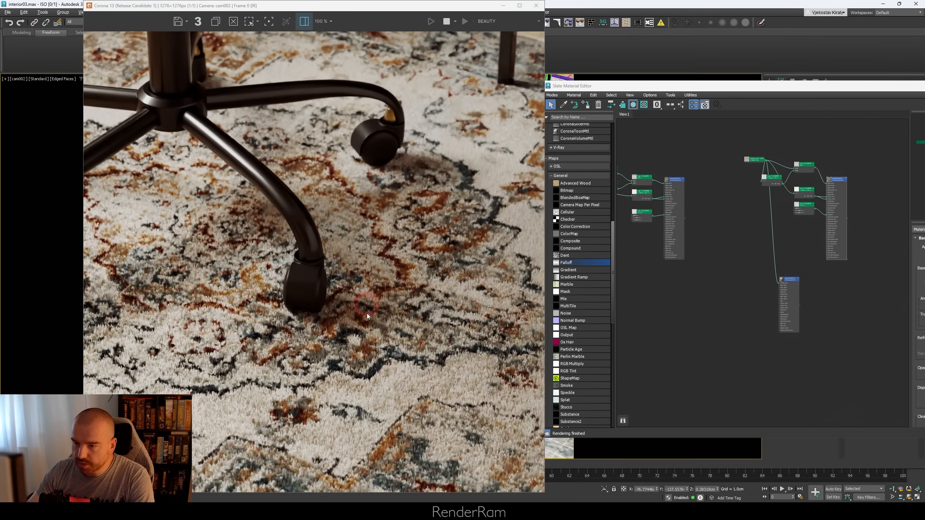
Step: Examine the rug pile around the chair castor up close and compare it side by side with the copied Corona VFB render
scroll(338, 254, "up", 2)
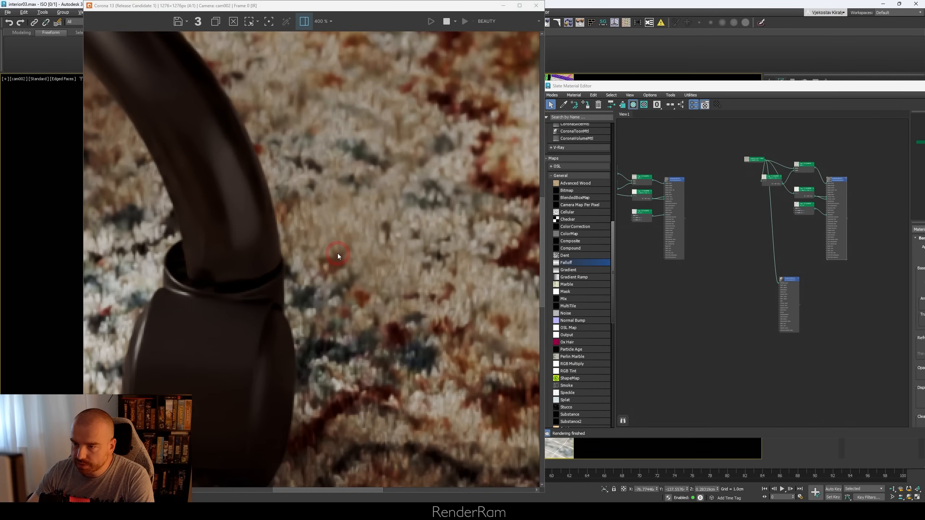
scroll(338, 253, "down", 2)
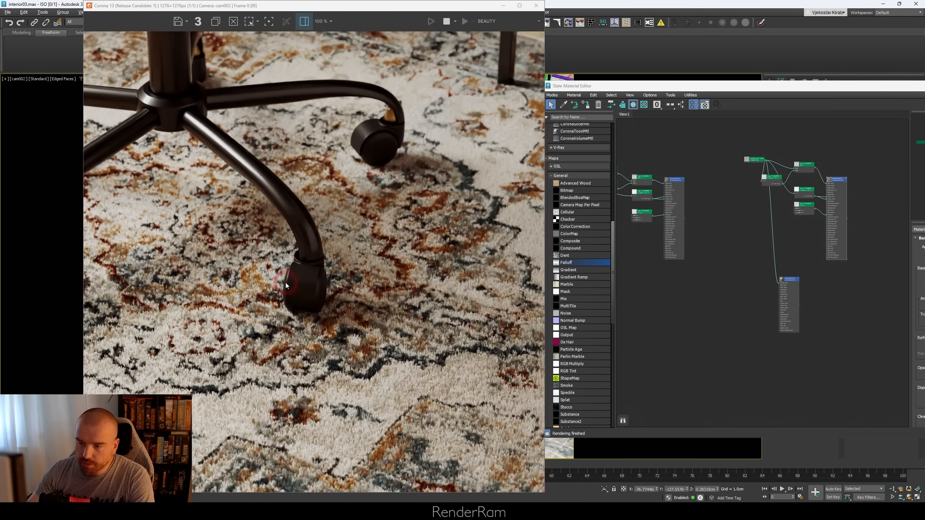
scroll(316, 287, "down", 1)
scroll(317, 287, "up", 1)
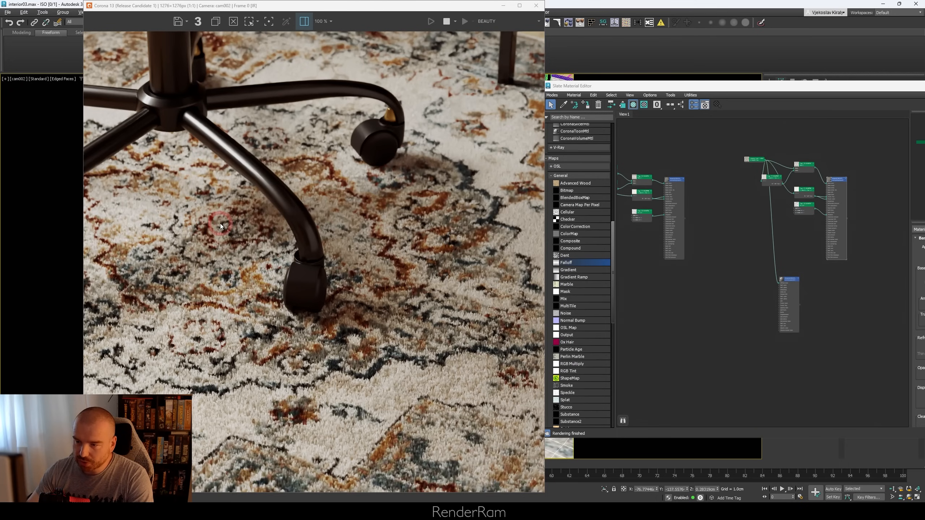
left_click_drag(1, 146, 780, 20)
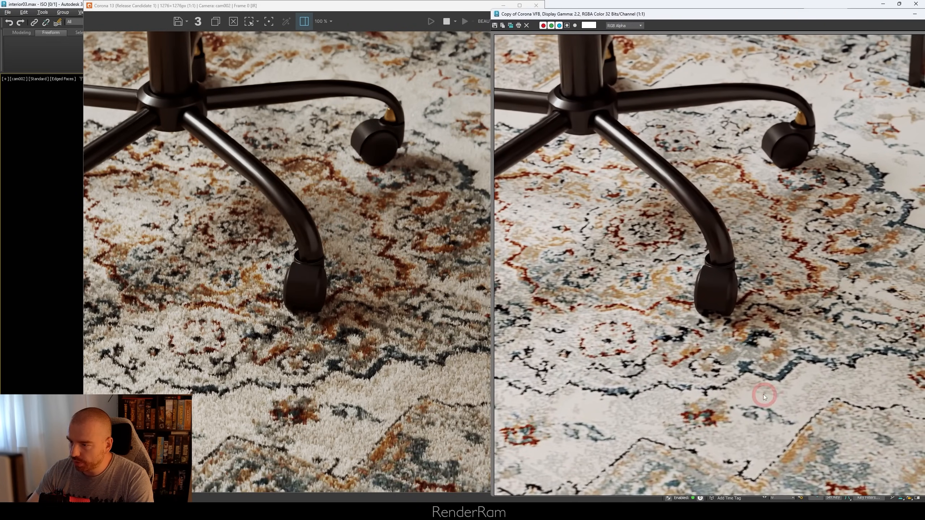
left_click_drag(806, 18, 727, 24)
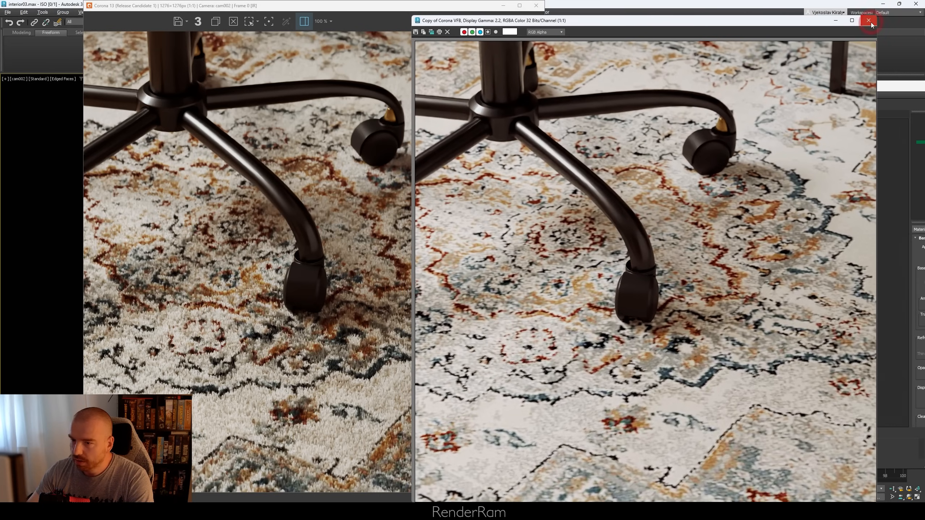
left_click(870, 20)
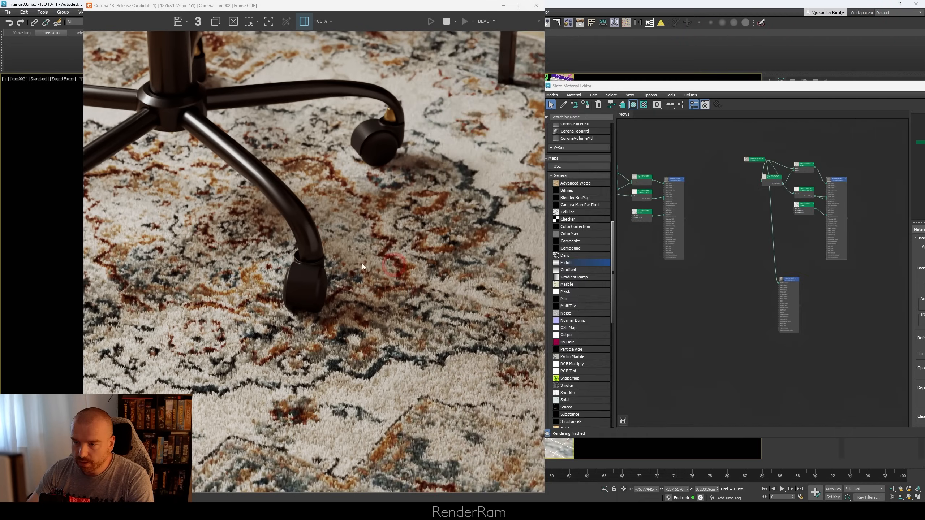